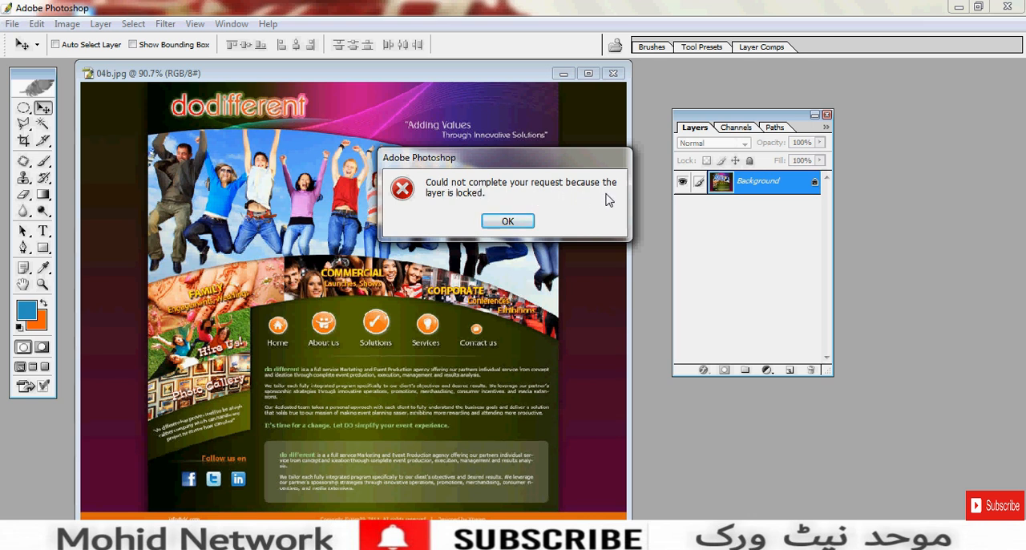
# - Convert the locked Background into a regular layer named "do" with a yellow colour label
pyautogui.click(516, 223)
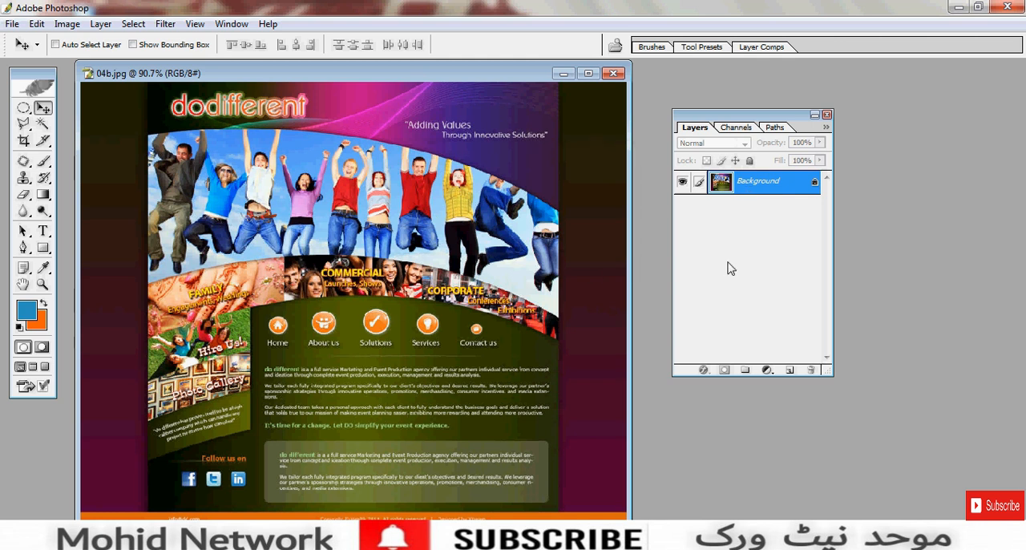
pyautogui.doubleClick(781, 188)
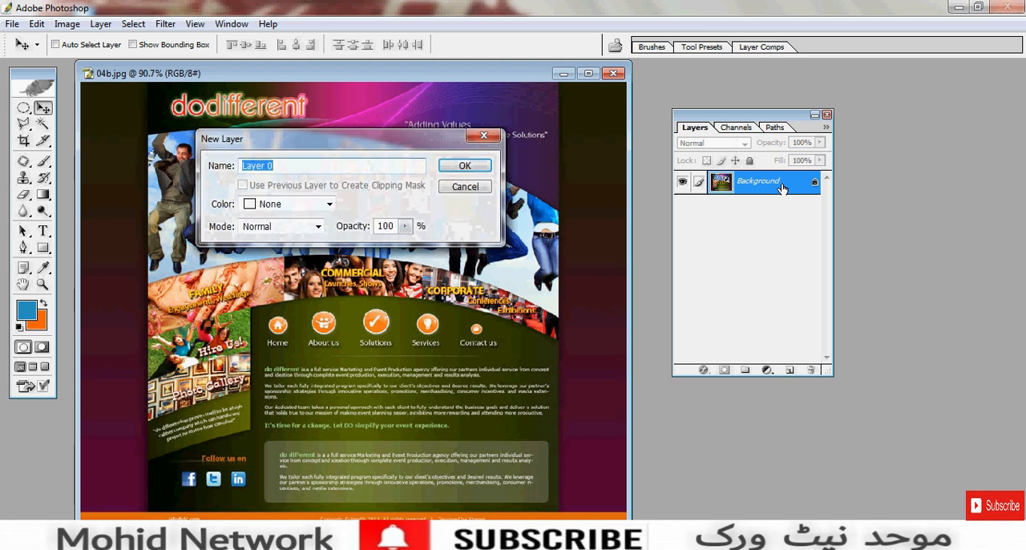
pyautogui.moveTo(270, 144); pyautogui.dragTo(227, 204)
pyautogui.click(259, 202)
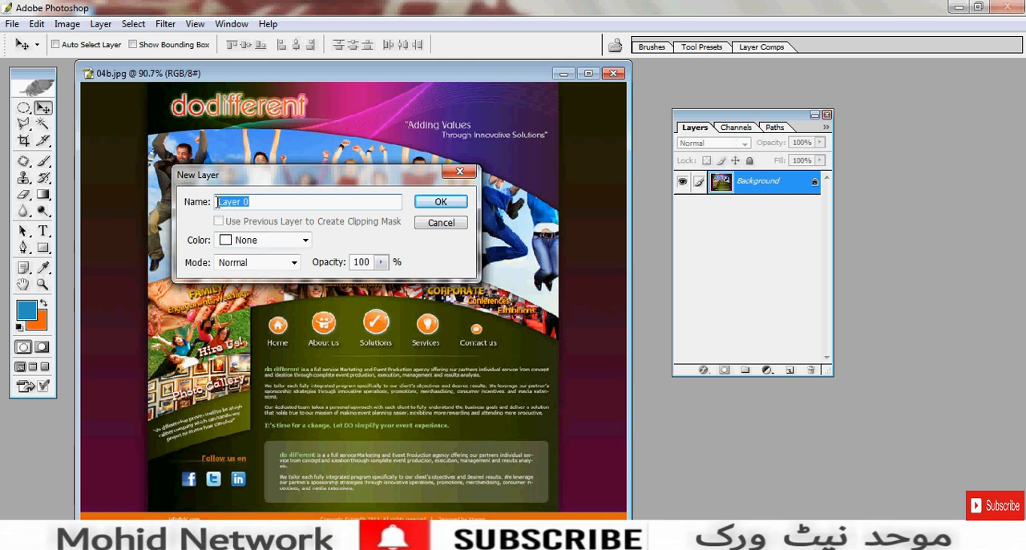
pyautogui.write('do')
pyautogui.doubleClick(225, 202)
pyautogui.write('d')
pyautogui.click(240, 202)
pyautogui.click(304, 239)
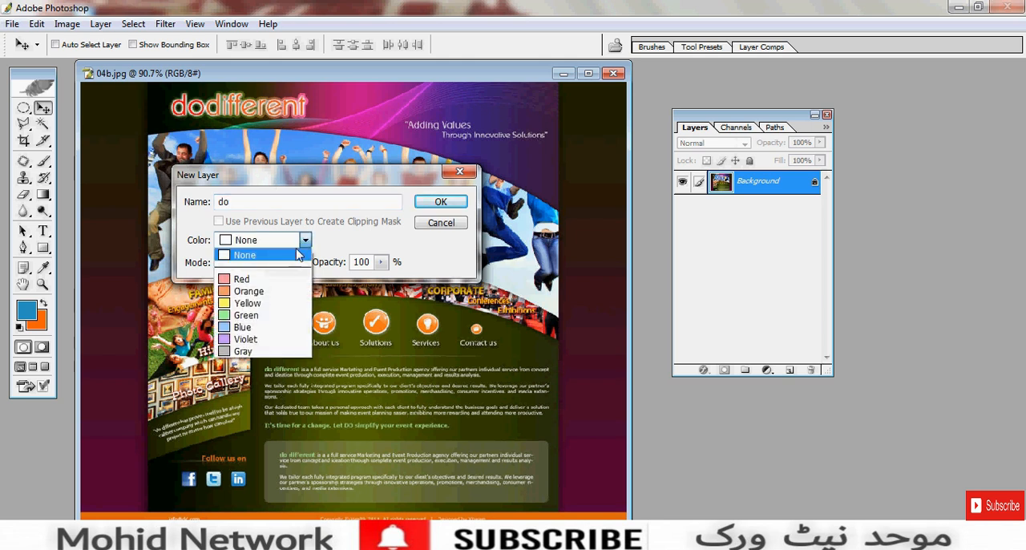
pyautogui.click(253, 304)
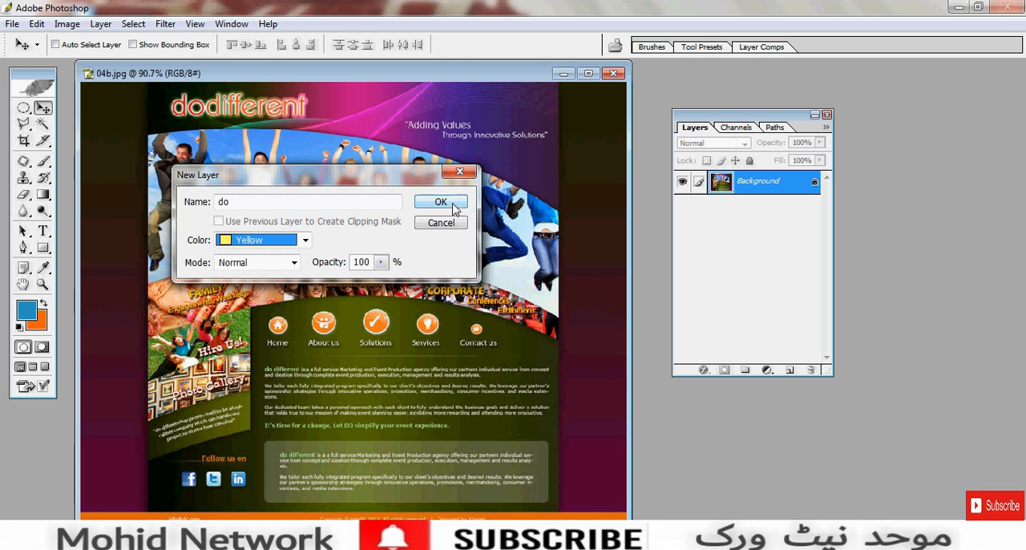
pyautogui.click(254, 203)
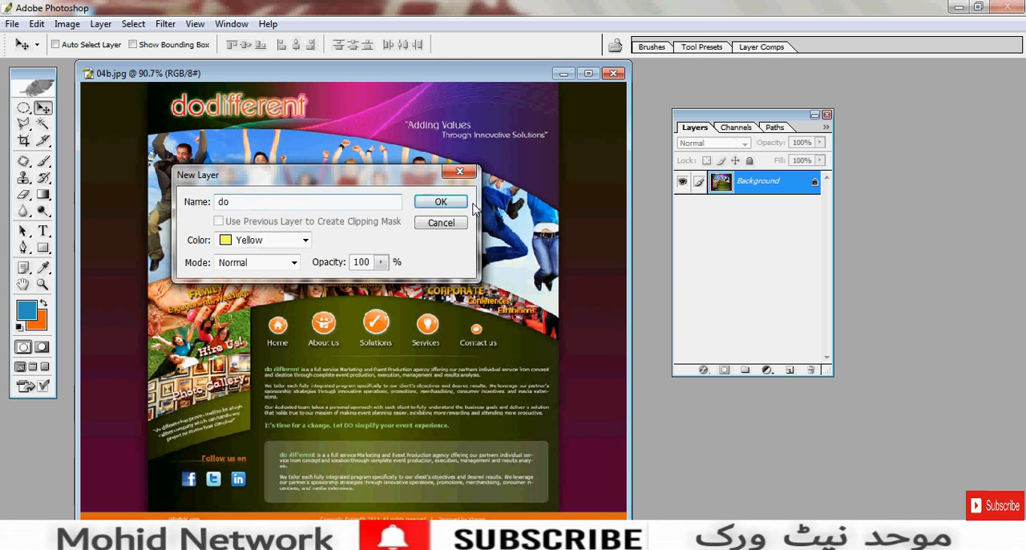
pyautogui.click(441, 202)
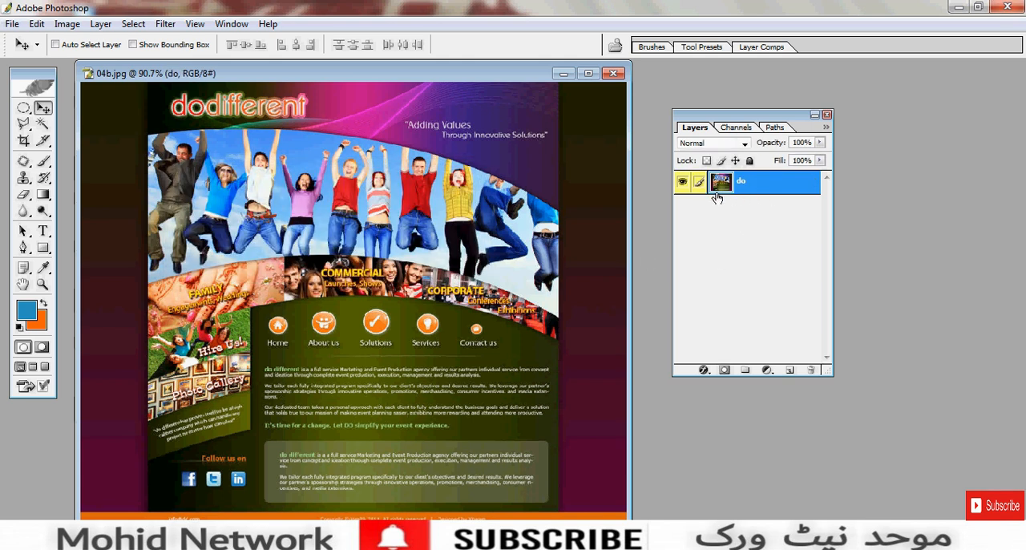
# - Try moving the whole "do" layer around the canvas and undo the move
pyautogui.moveTo(483, 192); pyautogui.dragTo(370, 335)
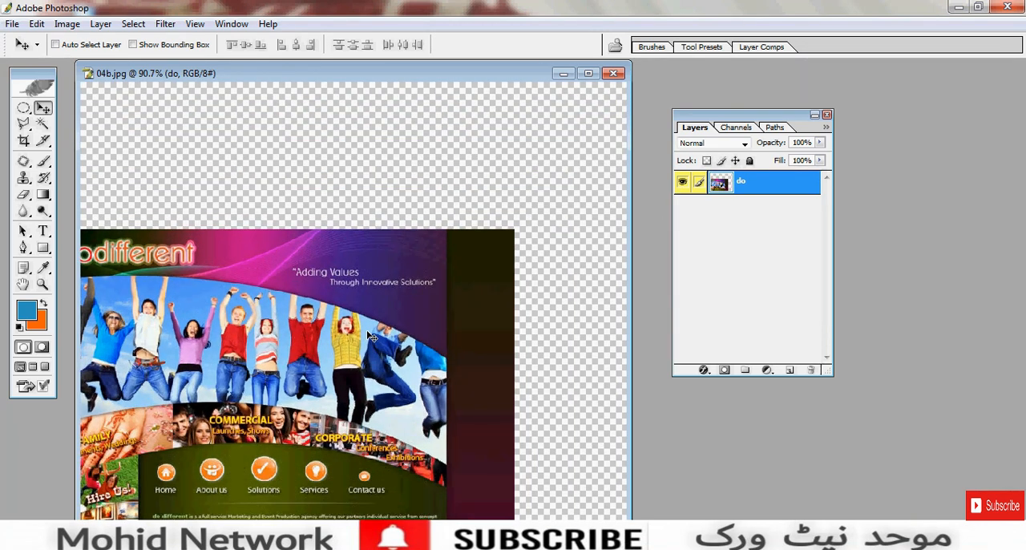
pyautogui.hotkey('ctrl', 'z')
pyautogui.hotkey('ctrl', '-')
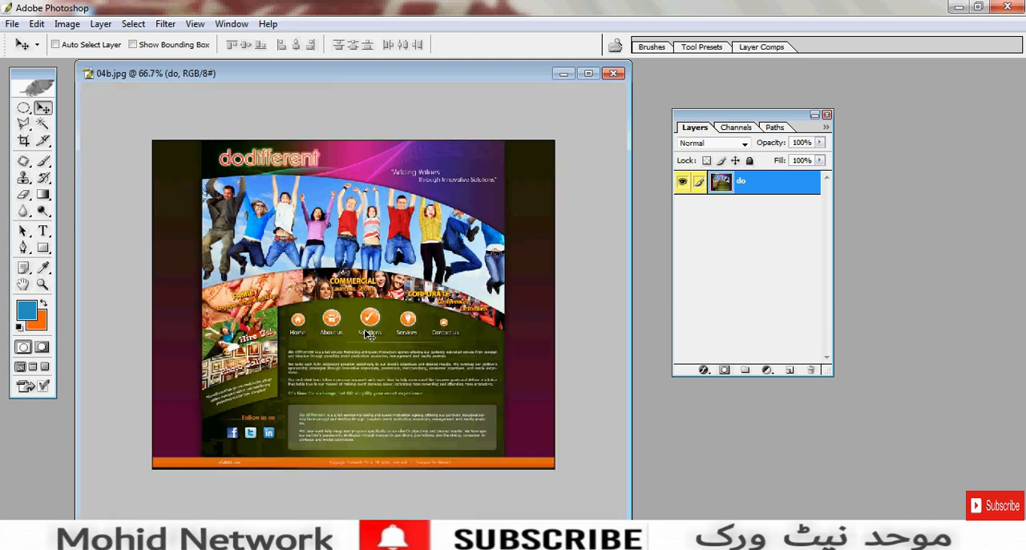
pyautogui.moveTo(367, 334); pyautogui.dragTo(420, 360)
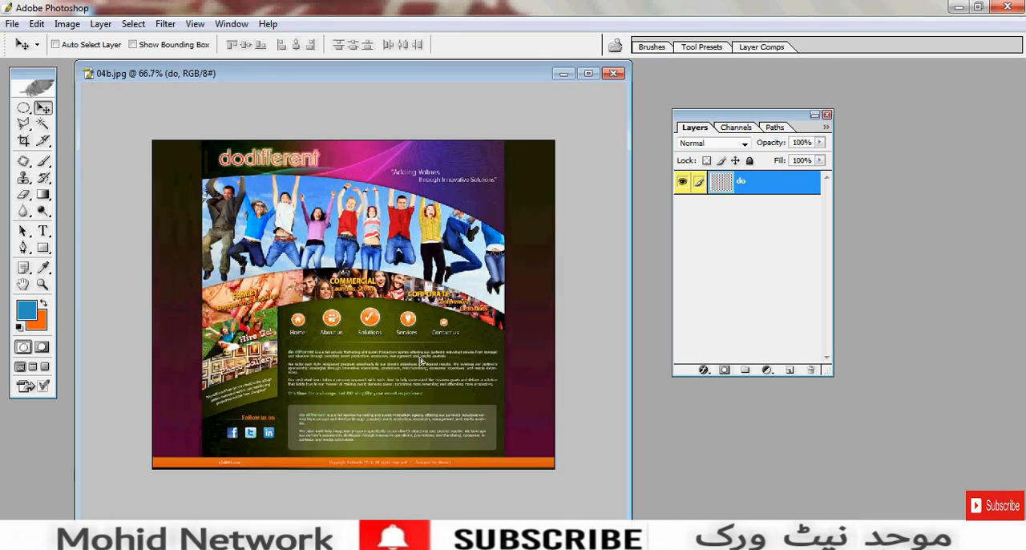
# - Scale the "do" layer up proportionally to about 164% with Free Transform and undo the transformation
pyautogui.hotkey('ctrl', 't')
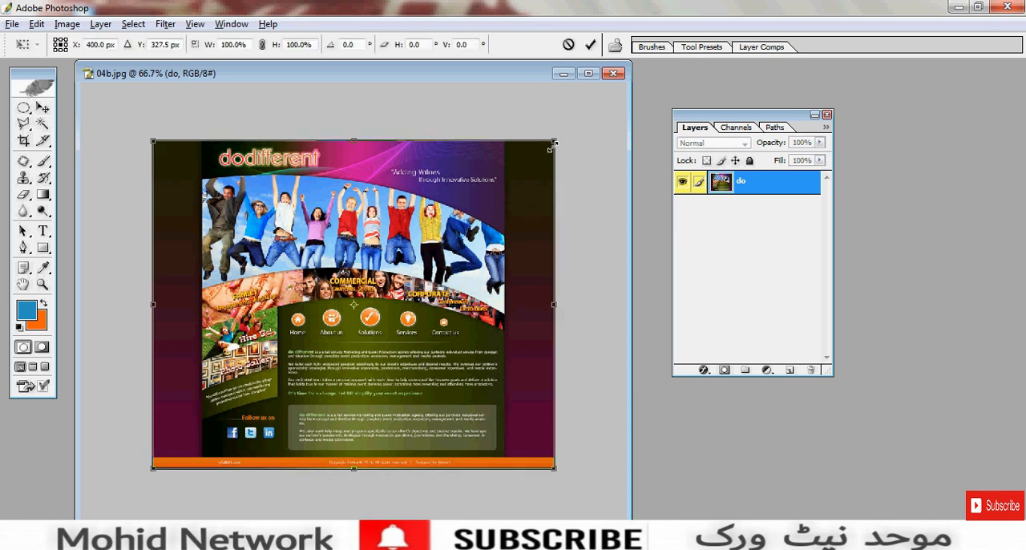
pyautogui.moveTo(553, 144); pyautogui.dragTo(682, 34)
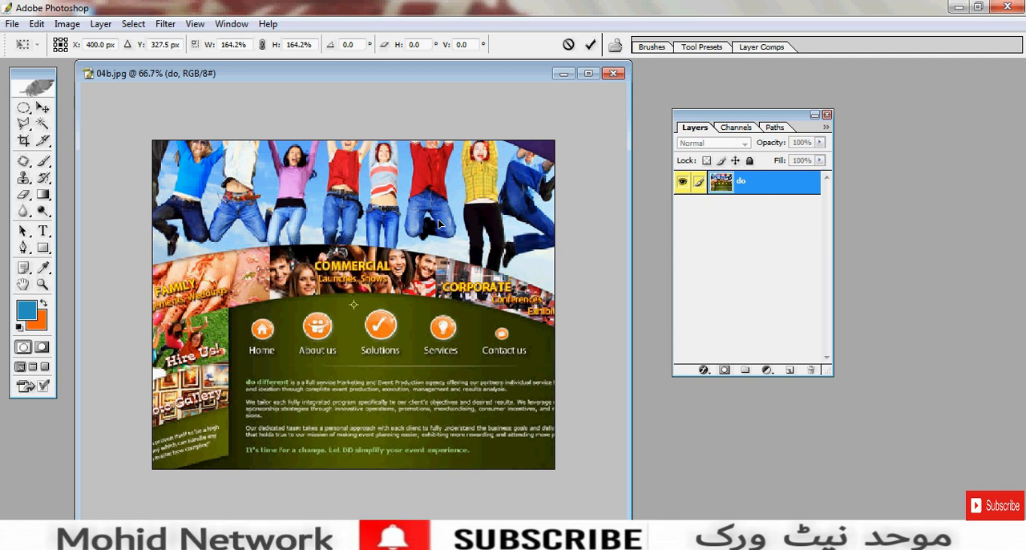
pyautogui.press('Return')
pyautogui.hotkey('ctrl', 'z')
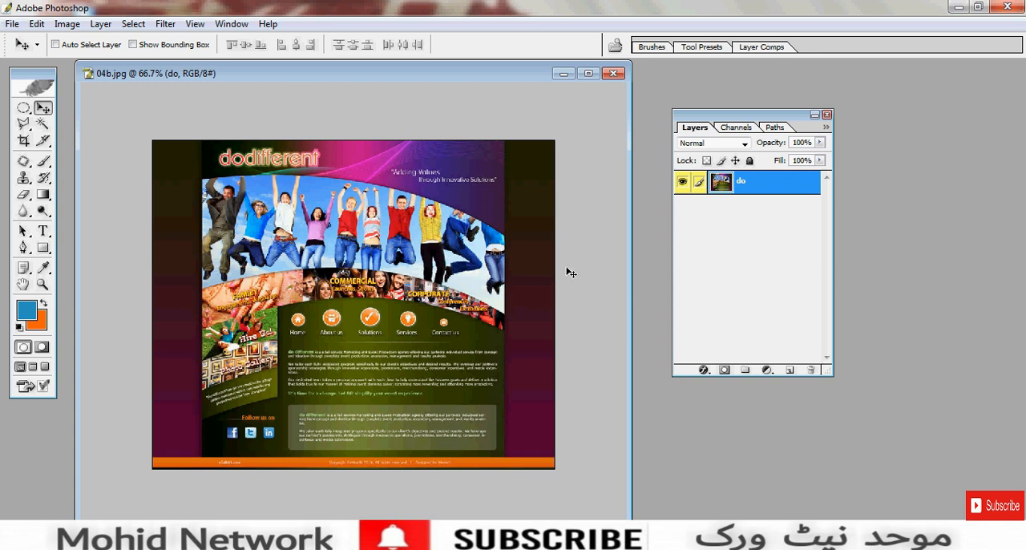
# - Enlarge the "do" layer again with Free Transform, reposition it within the canvas, and undo the transformation
pyautogui.hotkey('ctrl', 't')
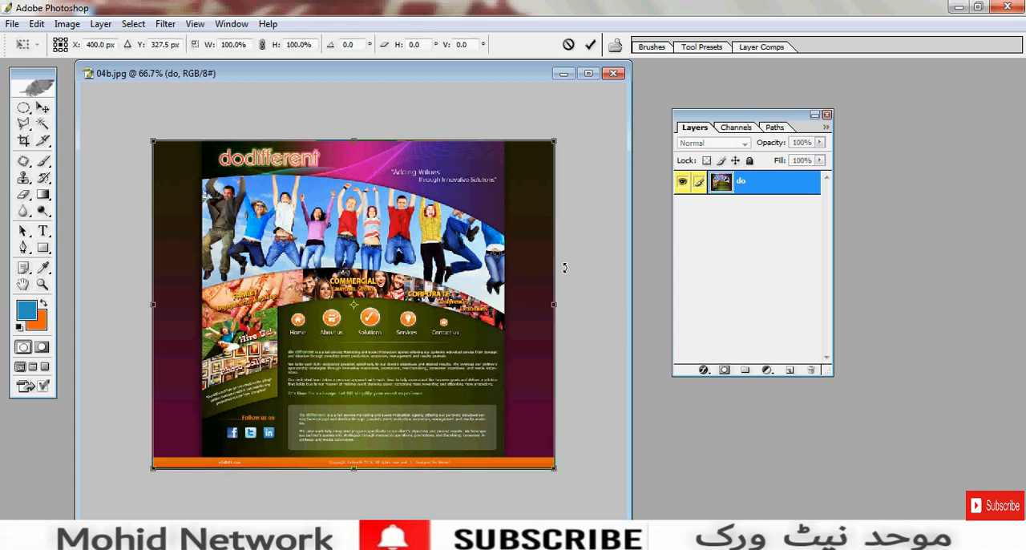
pyautogui.moveTo(553, 141); pyautogui.dragTo(673, 28)
pyautogui.moveTo(483, 144); pyautogui.dragTo(505, 198)
pyautogui.press('Return')
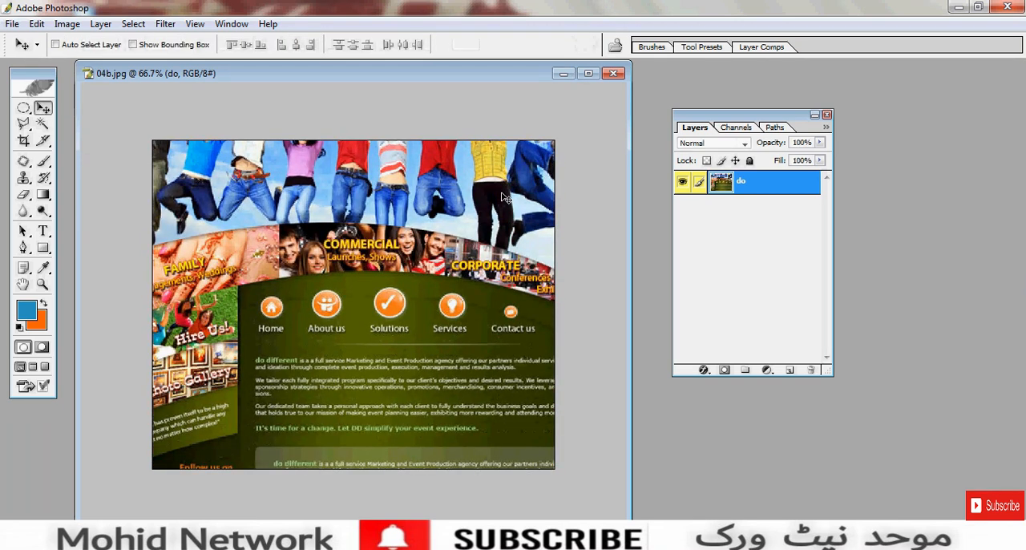
pyautogui.hotkey('ctrl', 'z')
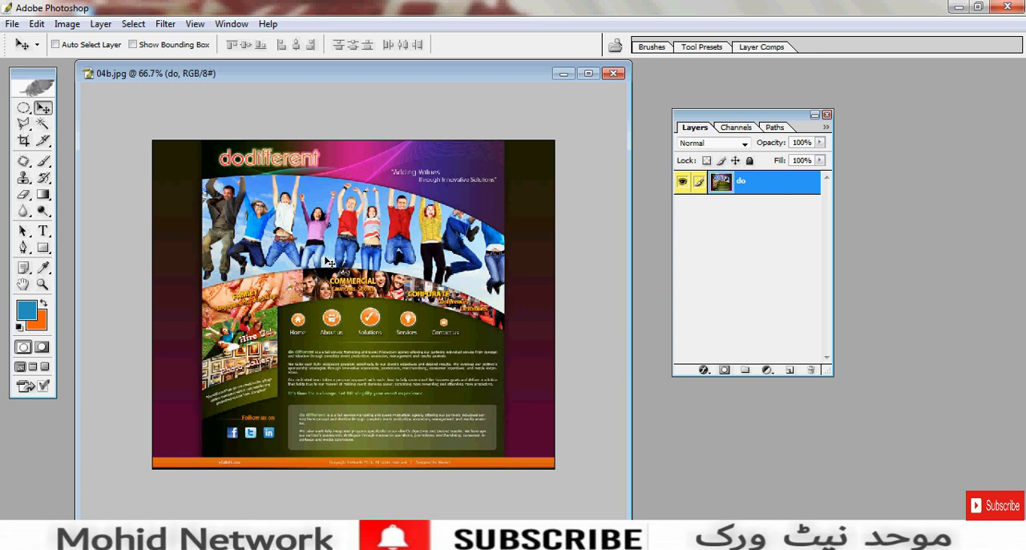
# - Draw a small circular selection with the Elliptical Marquee in the header between the dodifferent logo and the slogan
pyautogui.scroll(3, 328, 261)
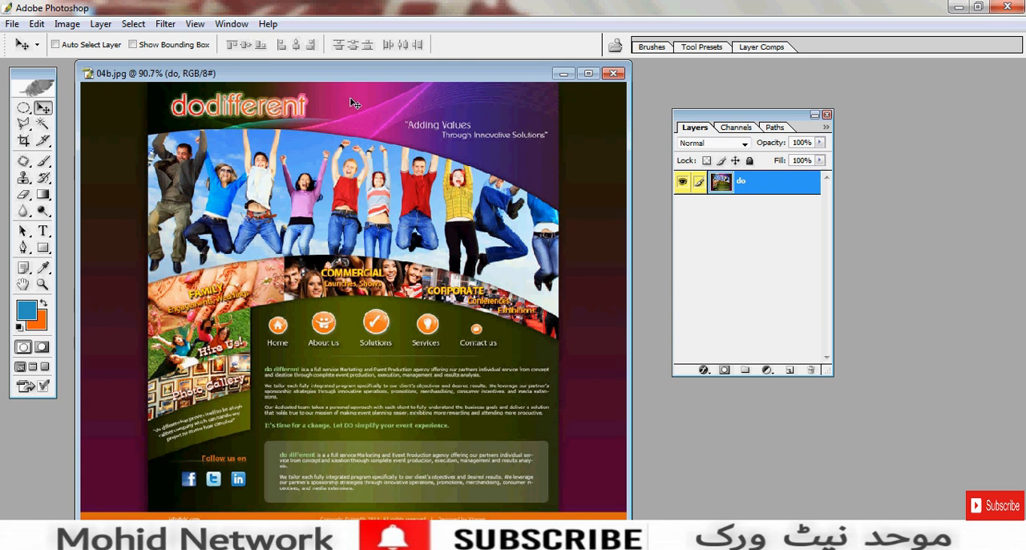
pyautogui.click(24, 109)
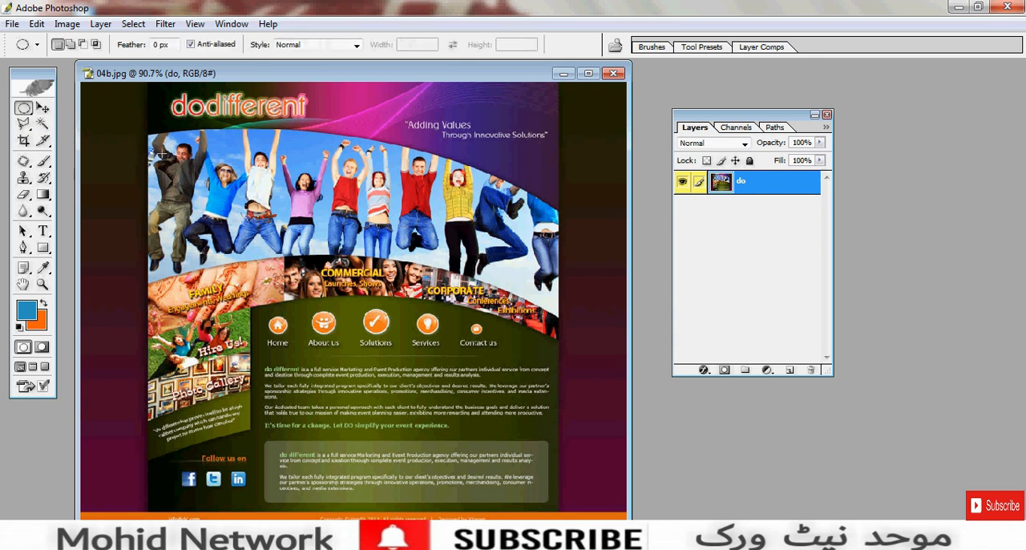
pyautogui.click(384, 119)
pyautogui.hotkey('ctrl', '+')
pyautogui.moveTo(403, 129); pyautogui.dragTo(409, 266)
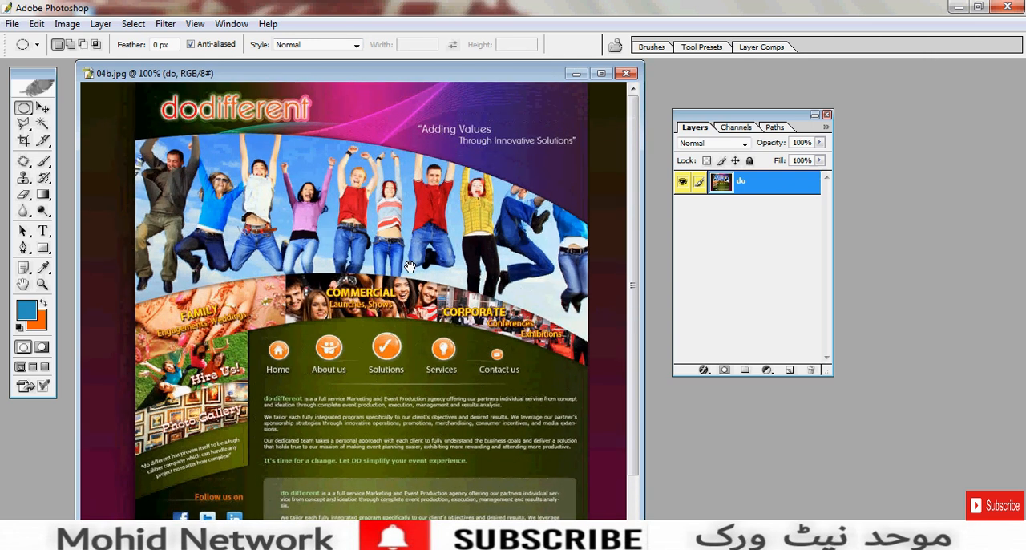
pyautogui.moveTo(363, 98); pyautogui.dragTo(416, 148)
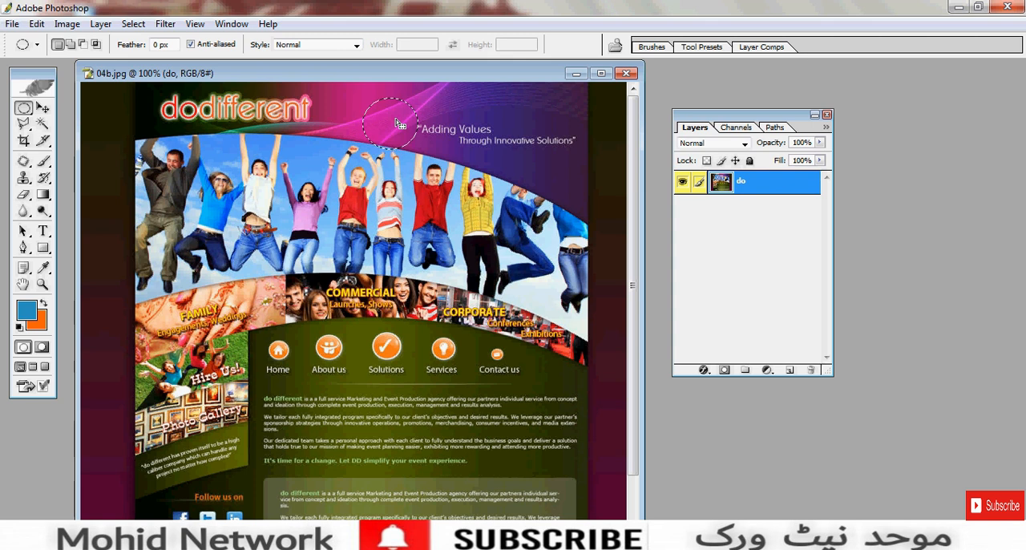
# - Try filling the circle with the orange background colour on the "do" layer and moving it, and undo back to the empty circular selection
pyautogui.hotkey('ctrl', 'BackSpace')
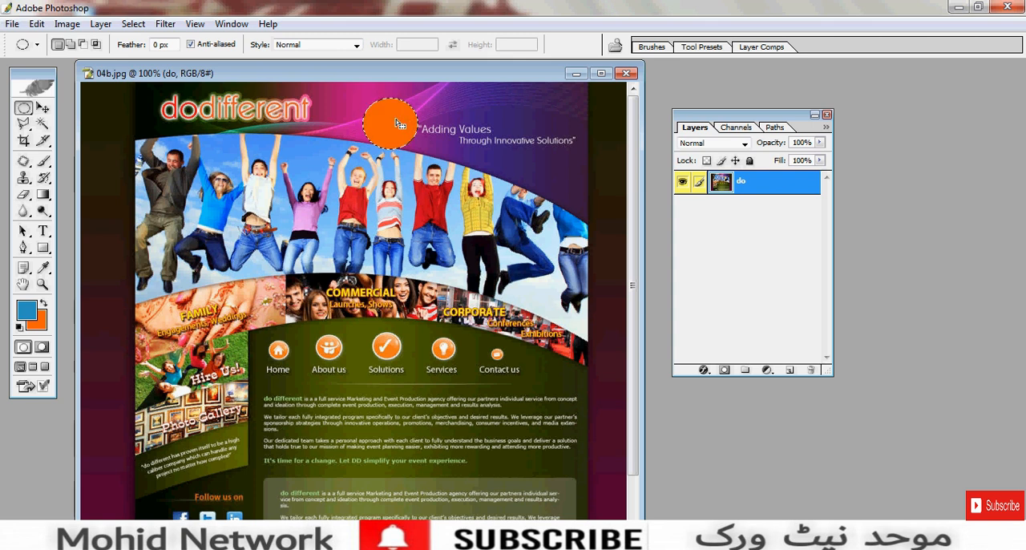
pyautogui.hotkey('ctrl', 'd')
pyautogui.click(42, 107)
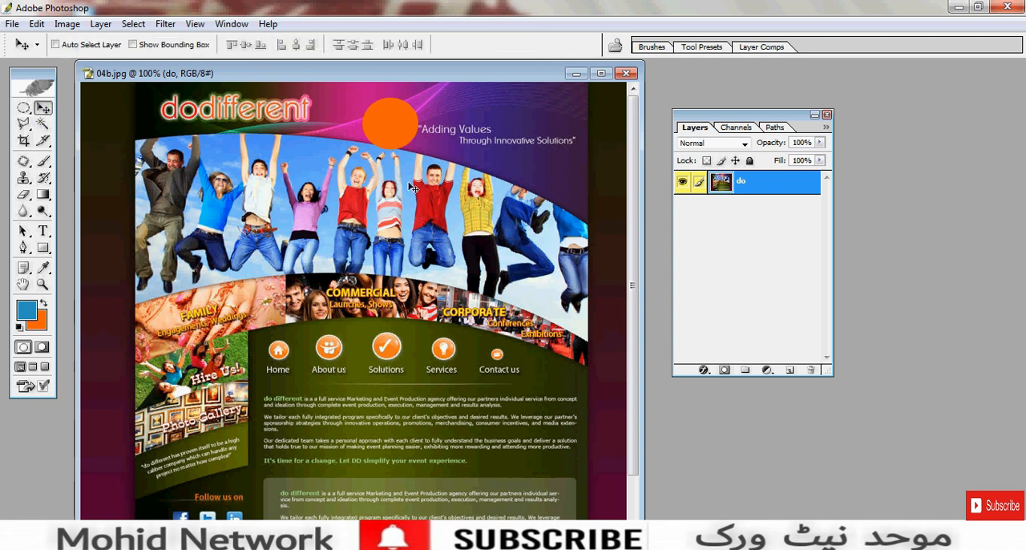
pyautogui.moveTo(393, 132); pyautogui.dragTo(365, 141)
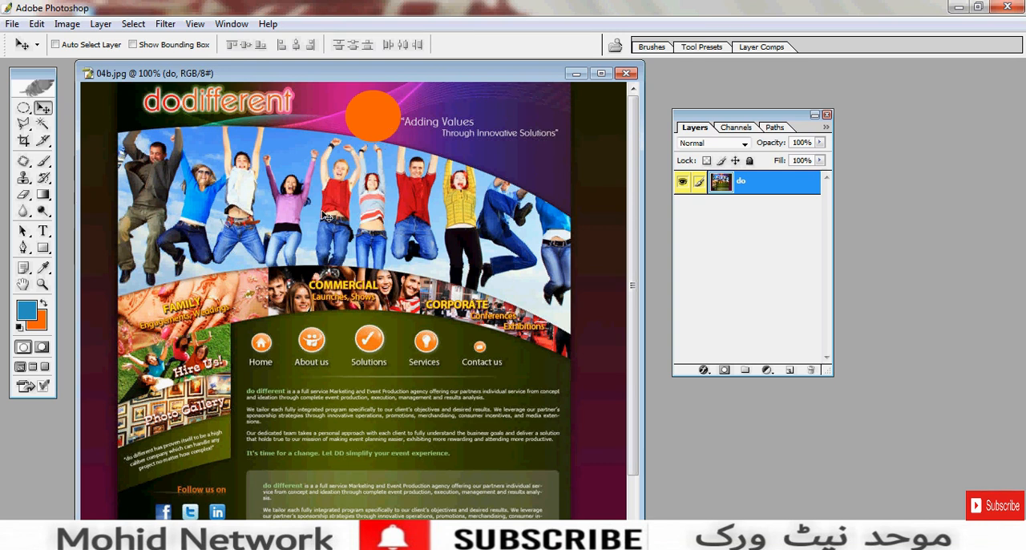
pyautogui.hotkey('ctrl', 'alt', 'z')
pyautogui.hotkey('ctrl', 'alt', 'z')
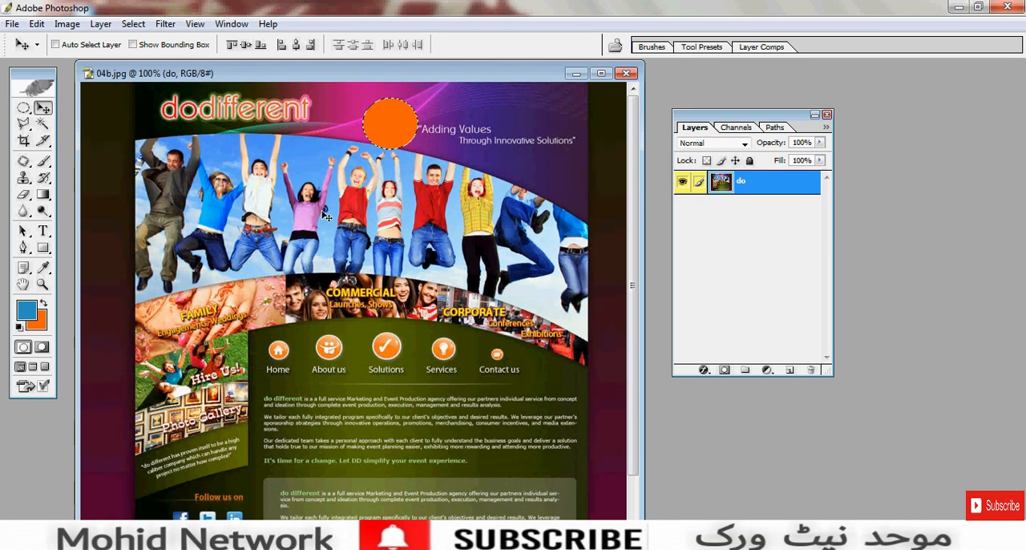
pyautogui.hotkey('ctrl', 'alt', 'z')
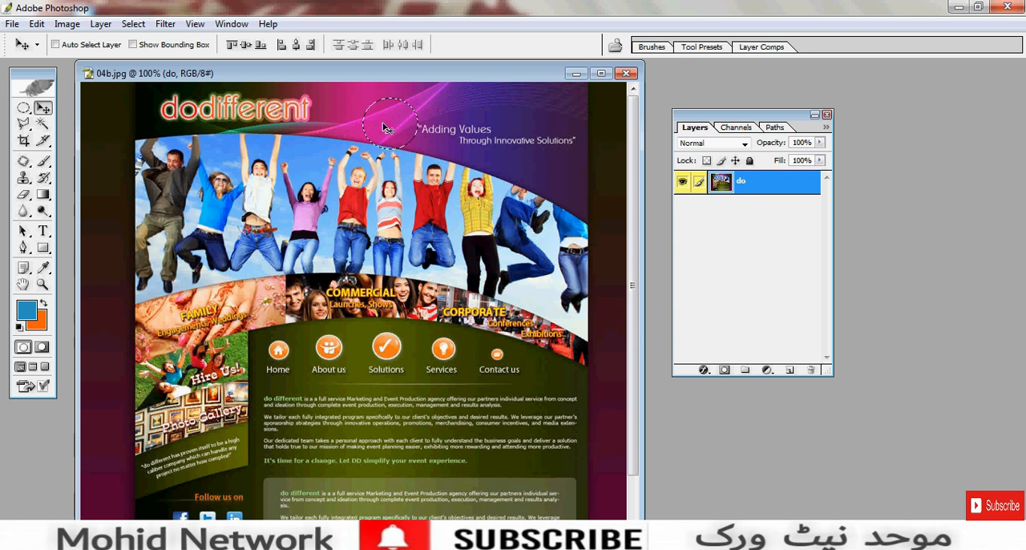
# - Add a new layer above "do", fill the circular selection on it with orange, and deselect
pyautogui.click(789, 369)
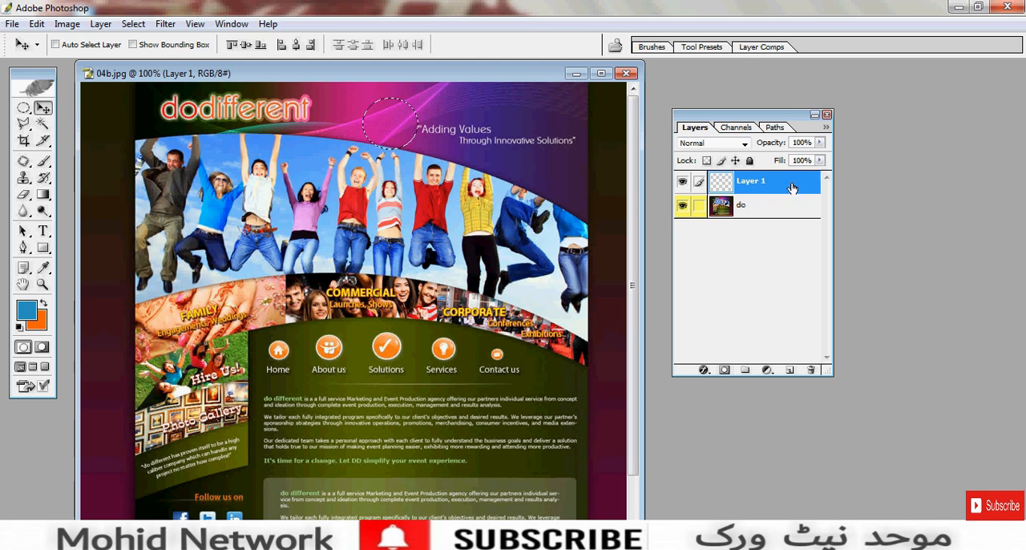
pyautogui.click(779, 204)
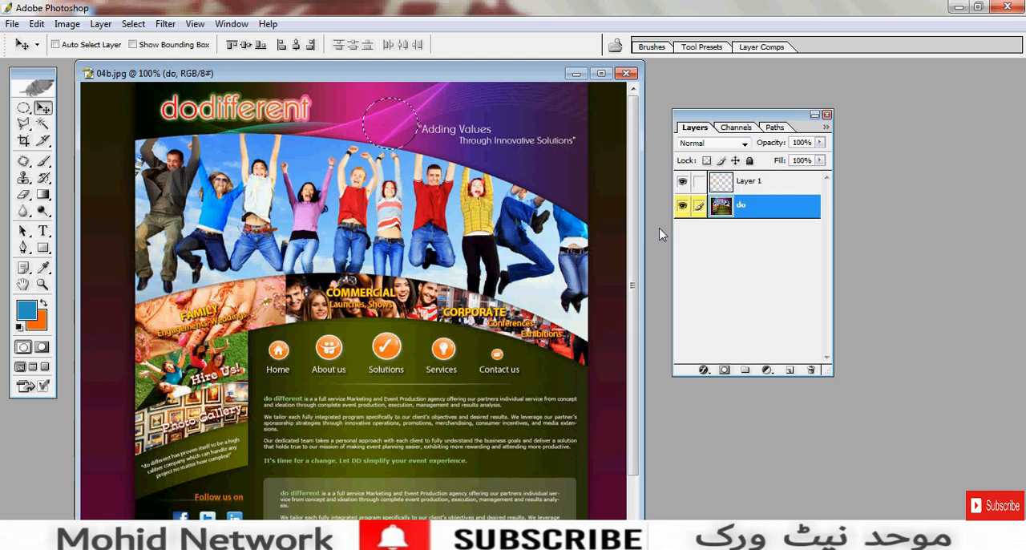
pyautogui.hotkey('alt', ']')
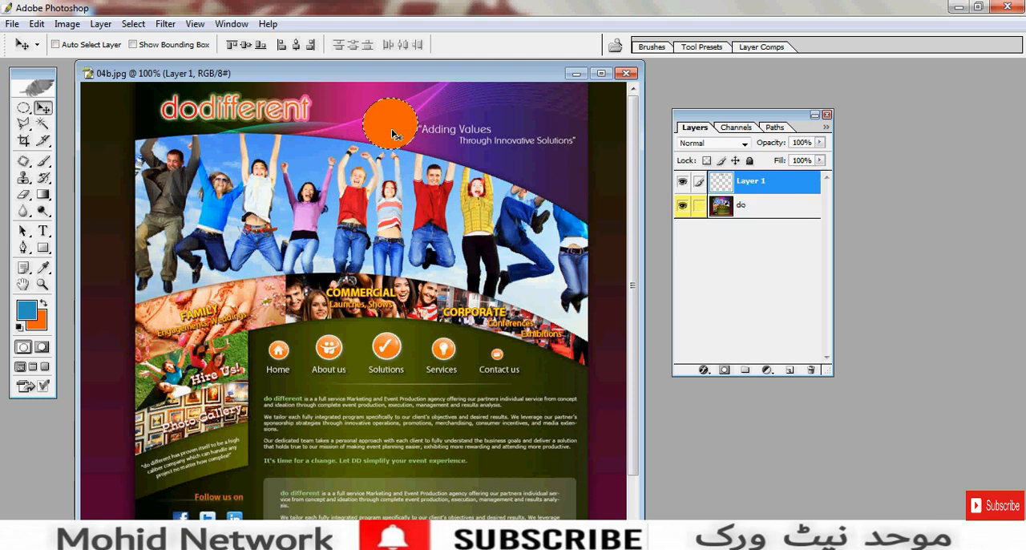
pyautogui.hotkey('ctrl', 'd')
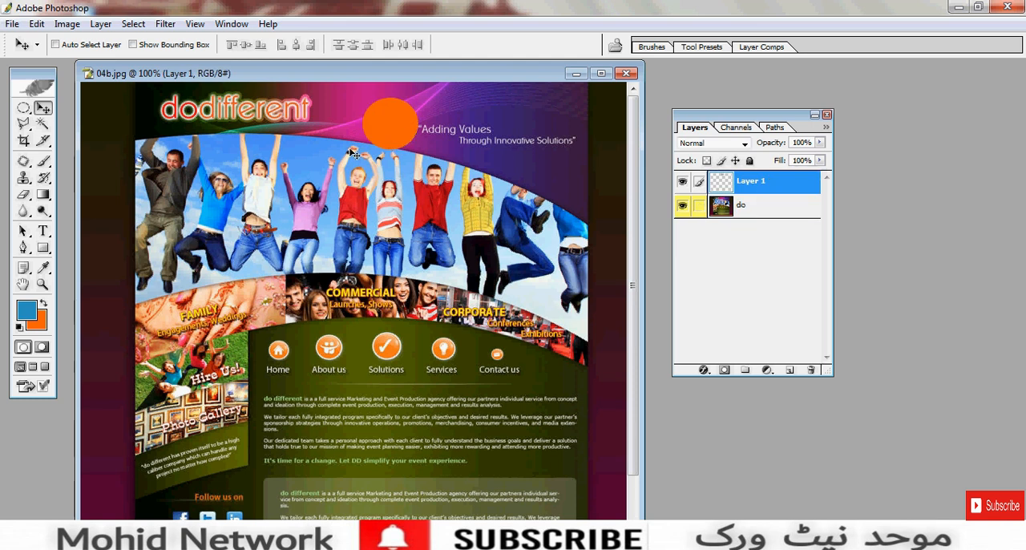
# - Move the orange circle independently of the website image, and delete the circle's layer
pyautogui.moveTo(363, 152)
pyautogui.mouseDown()
pyautogui.moveTo(411, 203)
pyautogui.moveTo(405, 268)
pyautogui.moveTo(294, 228)
pyautogui.moveTo(373, 138)
pyautogui.mouseUp()
pyautogui.click(741, 205)
pyautogui.moveTo(467, 211)
pyautogui.mouseDown()
pyautogui.moveTo(461, 245)
pyautogui.moveTo(472, 207)
pyautogui.mouseUp()
pyautogui.click(749, 182)
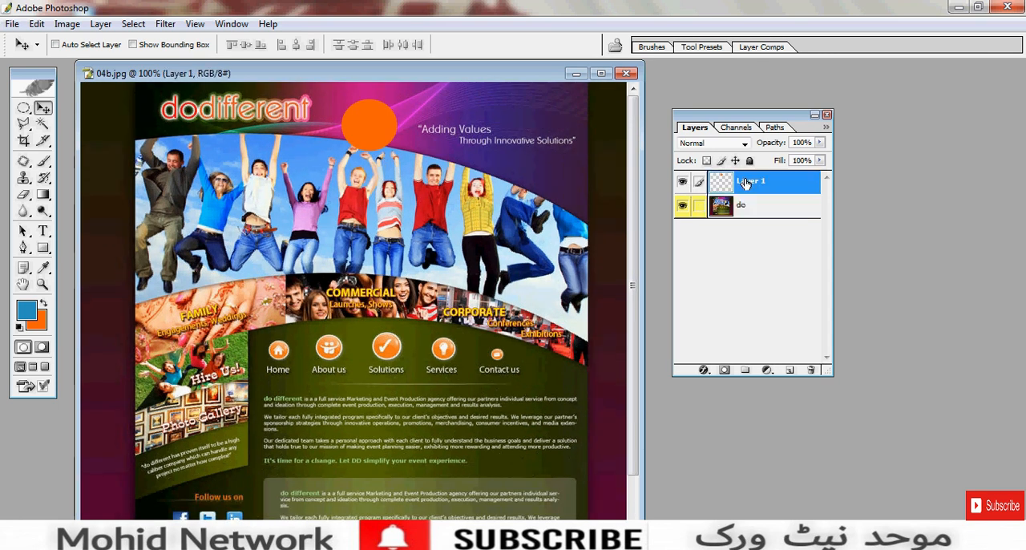
pyautogui.moveTo(366, 134); pyautogui.dragTo(378, 132)
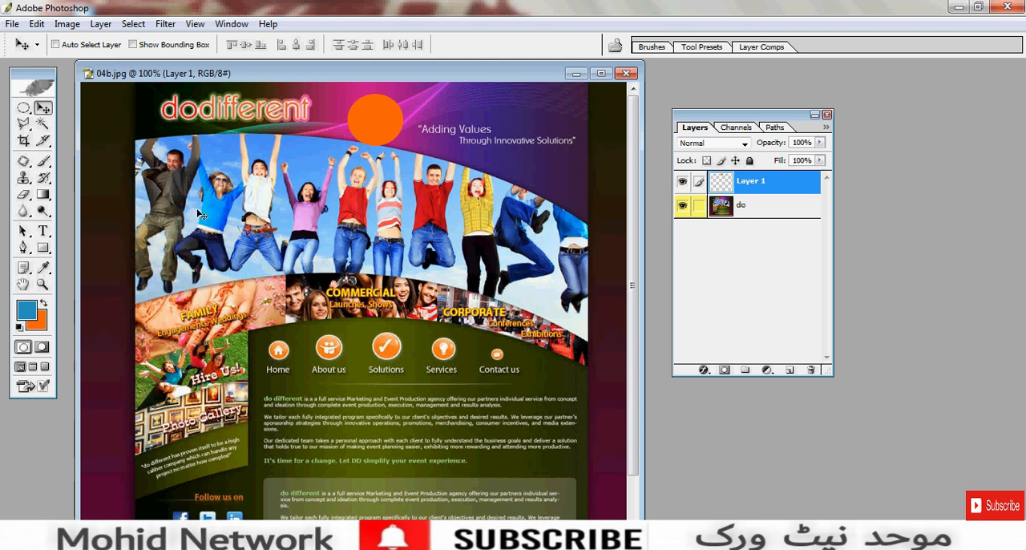
pyautogui.moveTo(388, 130); pyautogui.dragTo(402, 210)
pyautogui.moveTo(818, 380); pyautogui.dragTo(811, 371)
# - Select the red shirt of the jumping man beside the woman in yellow using the Magic Wand at tolerance 32, and copy it to a new layer
pyautogui.click(44, 125)
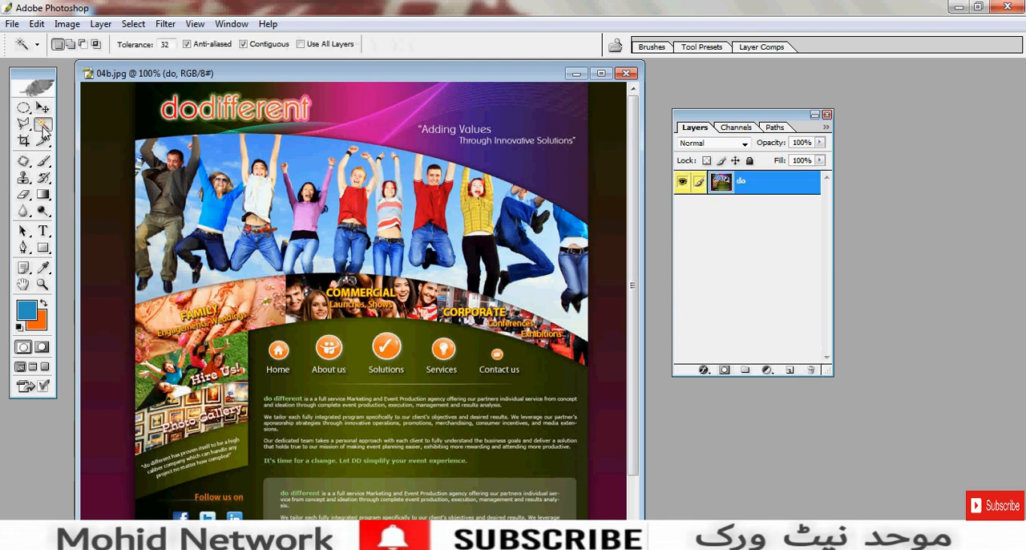
pyautogui.keyDown('shift'); pyautogui.click(435, 211); pyautogui.keyUp('shift')
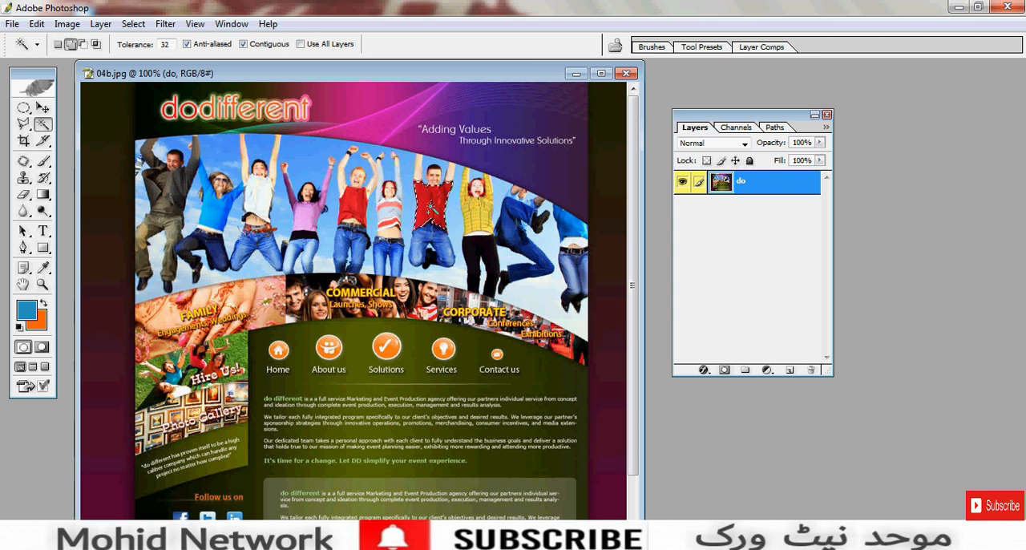
pyautogui.hotkey('ctrl', 'j')
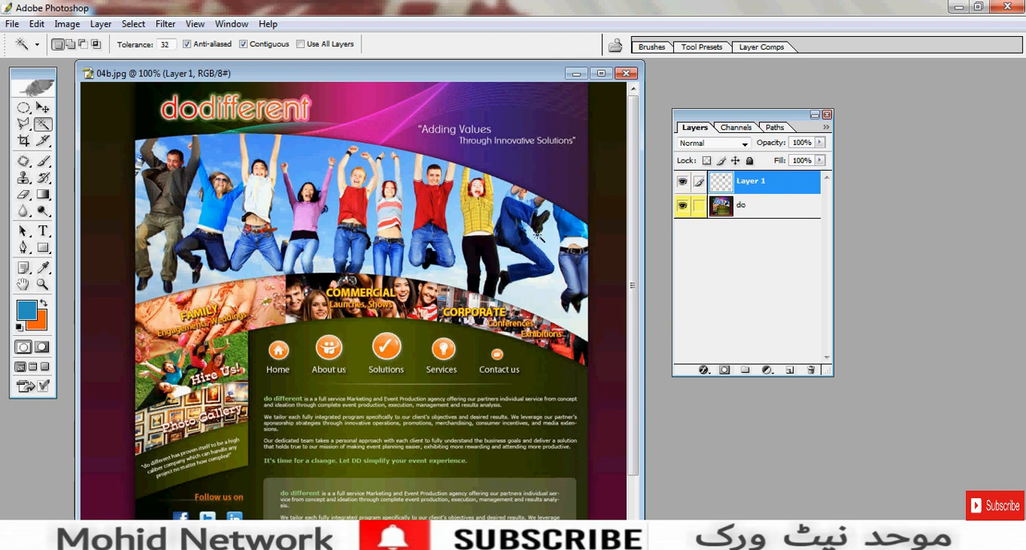
# - Hide and show the "do" layer to view the copied shirt on its own, and delete the shirt's layer
pyautogui.click(679, 207)
pyautogui.click(679, 207)
pyautogui.click(43, 108)
pyautogui.keyDown('ctrl'); pyautogui.click(775, 189); pyautogui.keyUp('ctrl')
pyautogui.moveTo(813, 236); pyautogui.dragTo(811, 370)
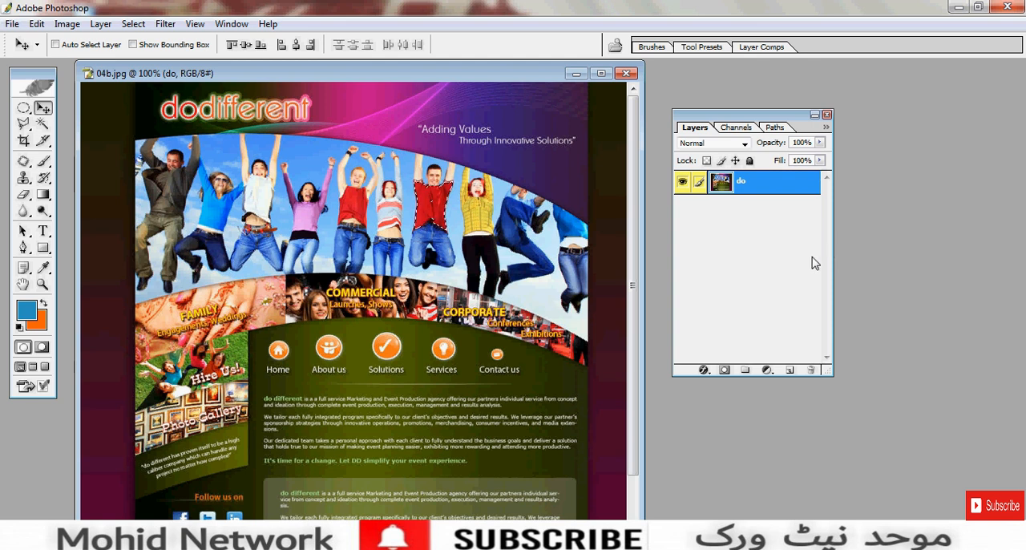
# - Copy the selected red shirt to a new layer again, and toggle the "do" layer's visibility to inspect the copy
pyautogui.hotkey('ctrl', 'j')
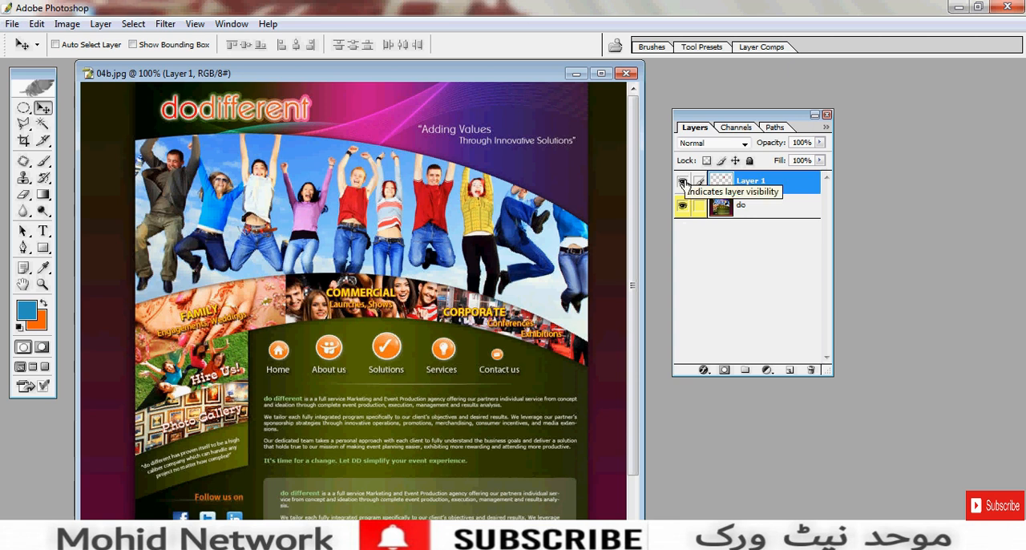
pyautogui.click(682, 207)
pyautogui.click(683, 207)
pyautogui.click(682, 208)
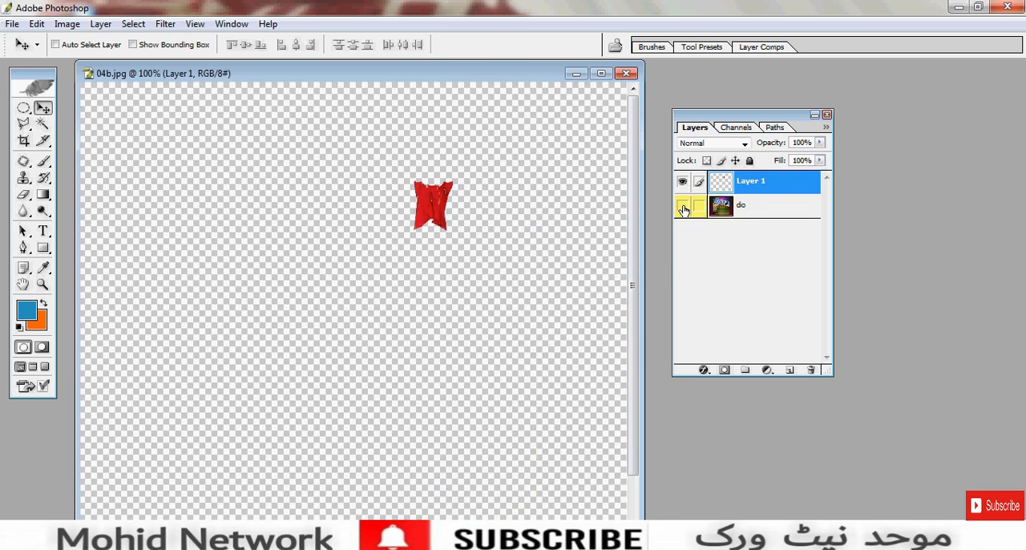
pyautogui.click(683, 208)
pyautogui.click(683, 208)
pyautogui.click(683, 208)
pyautogui.click(682, 208)
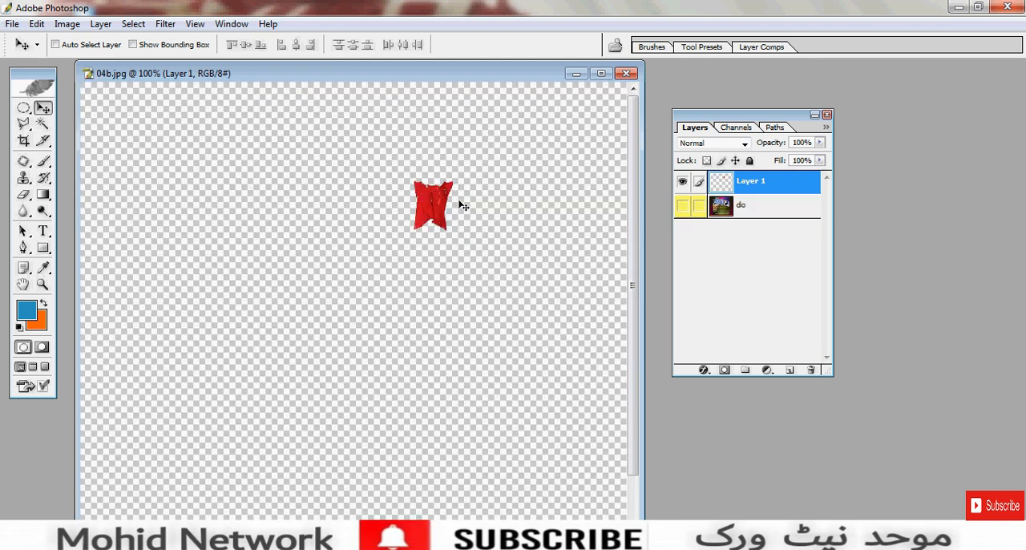
pyautogui.click(682, 208)
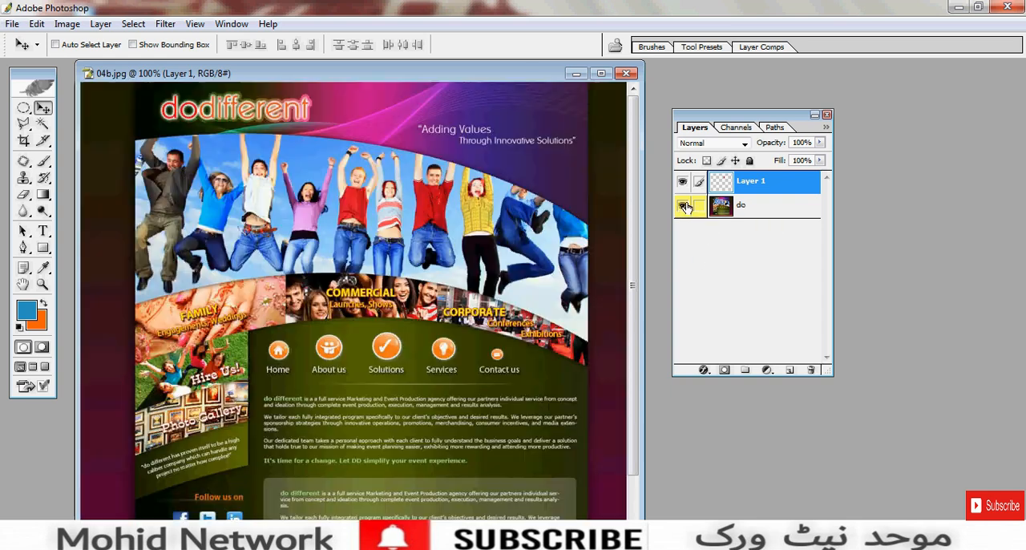
# - Recolour the copied shirt's layer using Color Balance with midtone levels -86, +100 and -100
pyautogui.click(67, 23)
pyautogui.moveTo(88, 62)
pyautogui.click(240, 146)
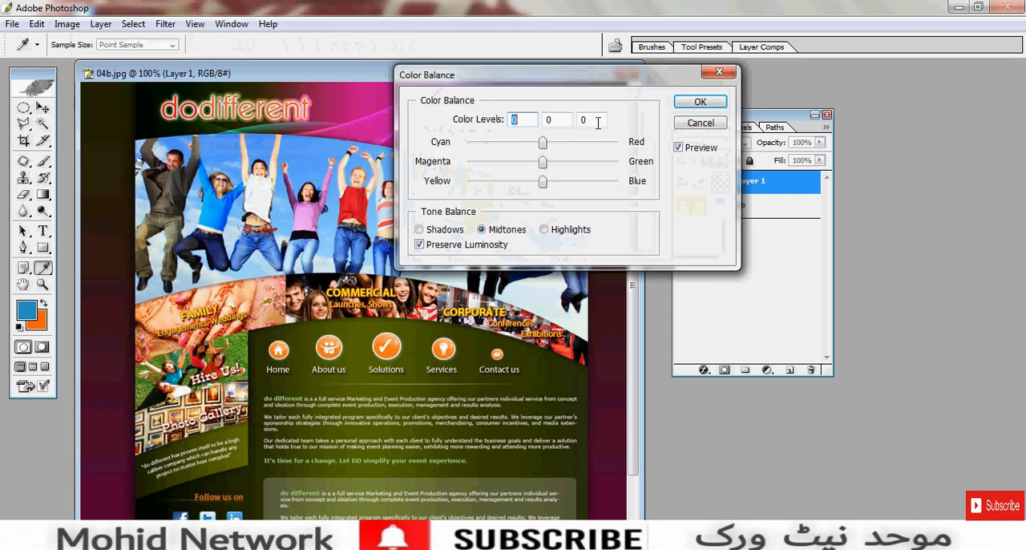
pyautogui.moveTo(607, 82); pyautogui.dragTo(733, 343)
pyautogui.moveTo(669, 407); pyautogui.dragTo(605, 406)
pyautogui.moveTo(670, 425); pyautogui.dragTo(746, 425)
pyautogui.moveTo(670, 447); pyautogui.dragTo(582, 441)
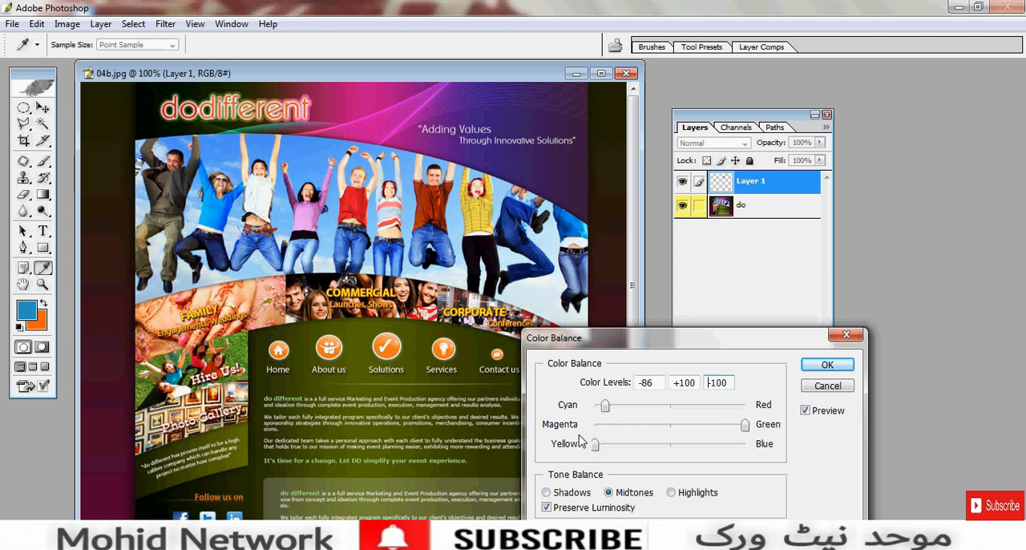
pyautogui.click(825, 365)
# - Move the recoloured shirt over the woman in yellow, and delete the shirt's layer
pyautogui.press('v')
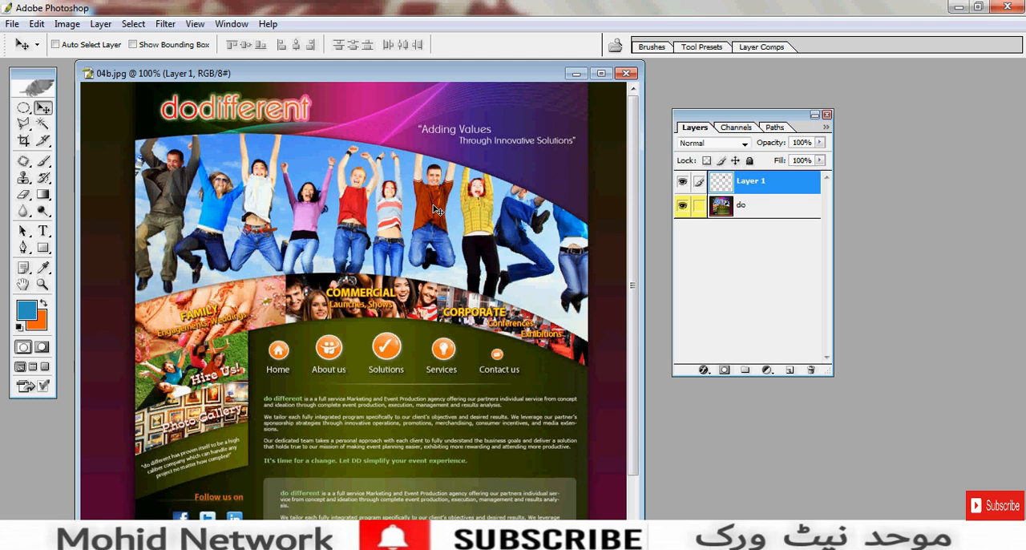
pyautogui.moveTo(435, 209); pyautogui.dragTo(477, 205)
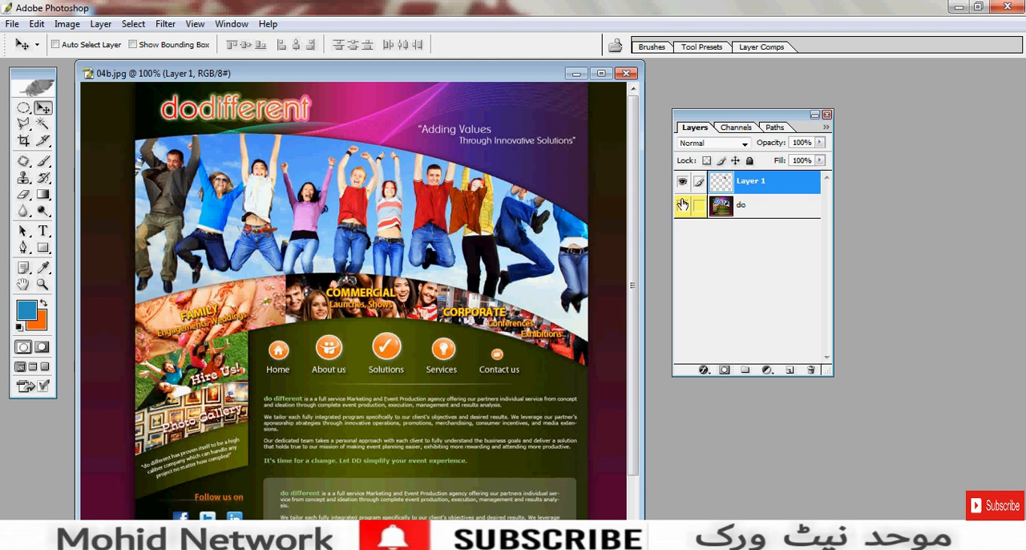
pyautogui.click(682, 182)
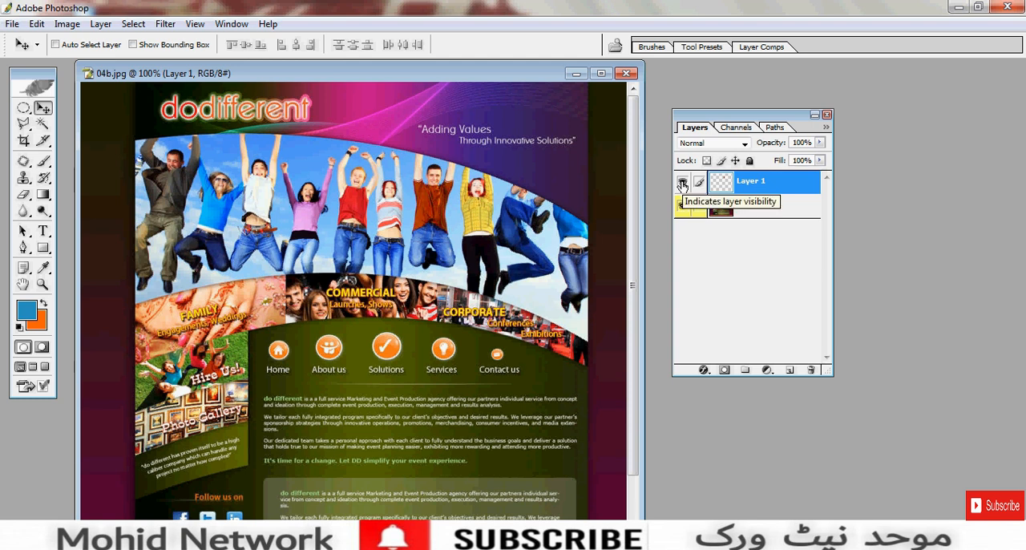
pyautogui.moveTo(764, 185); pyautogui.dragTo(810, 370)
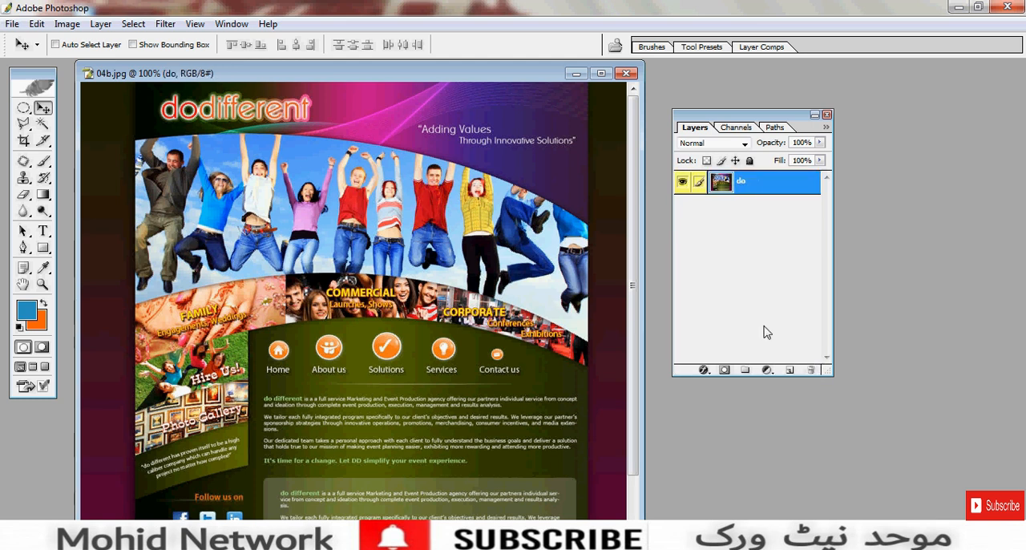
# - Copy a circular selection around the jumping man in white to a new layer, and delete that layer
pyautogui.click(23, 107)
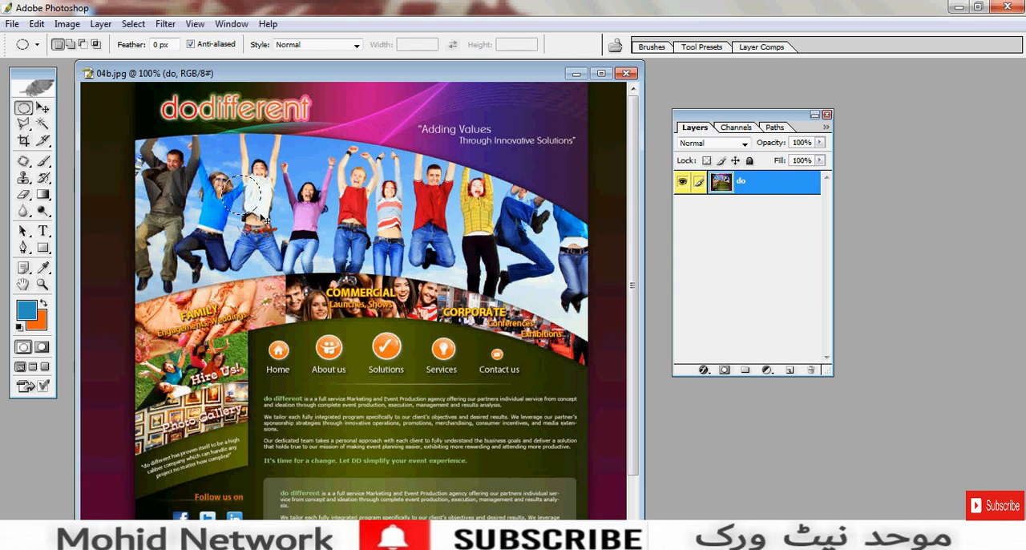
pyautogui.hotkey('ctrl', 'j')
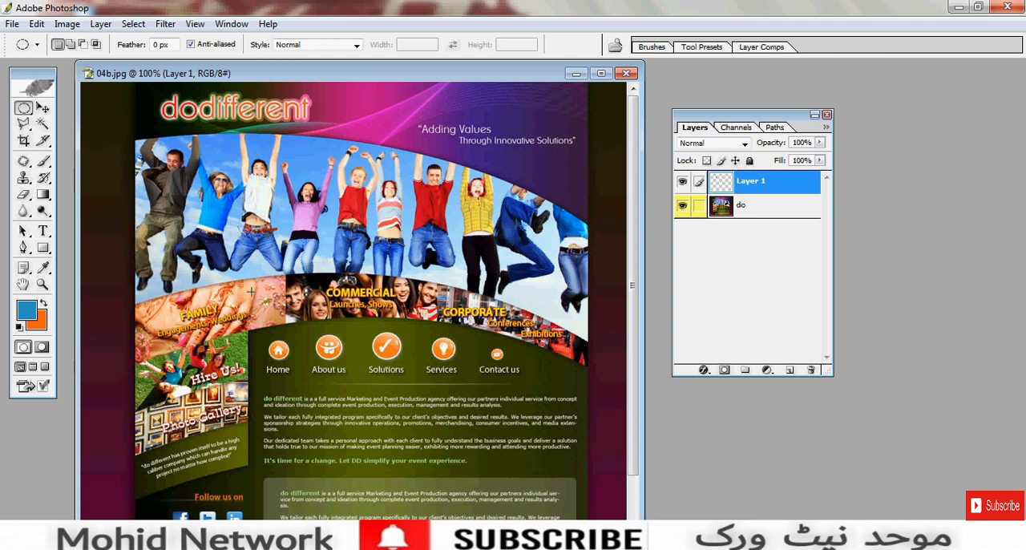
pyautogui.moveTo(795, 186); pyautogui.dragTo(811, 369)
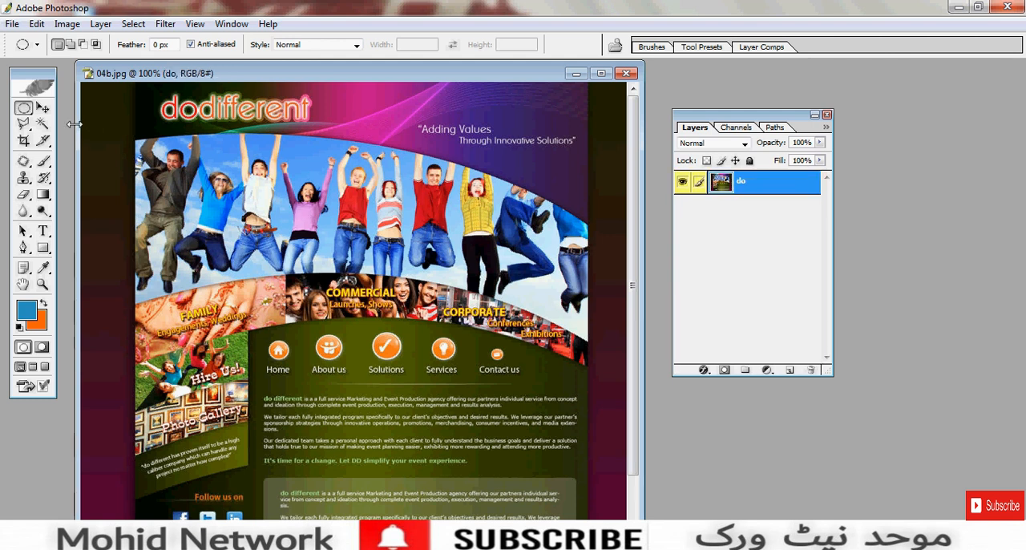
pyautogui.click(43, 107)
pyautogui.moveTo(238, 74); pyautogui.dragTo(231, 73)
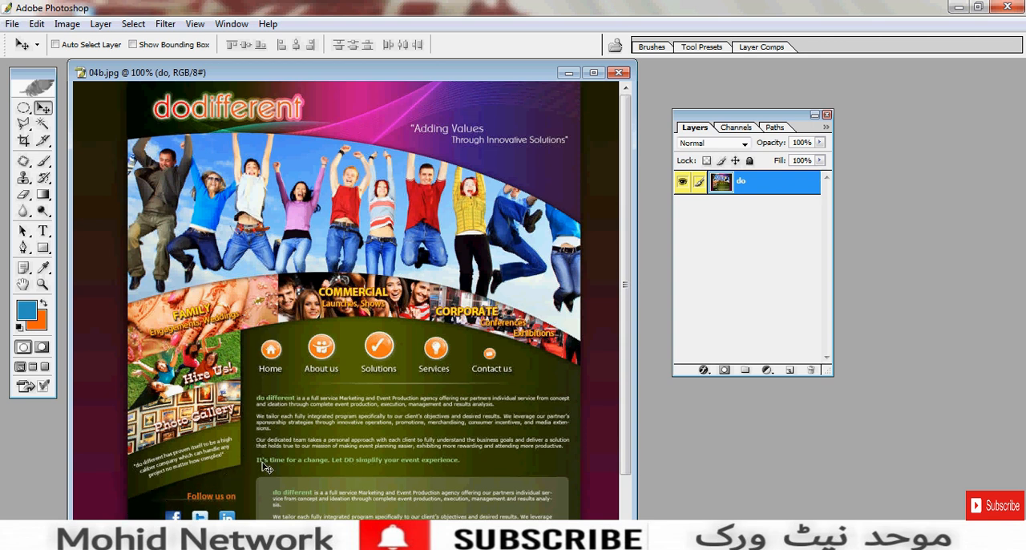
pyautogui.scroll(-3, 304, 430)
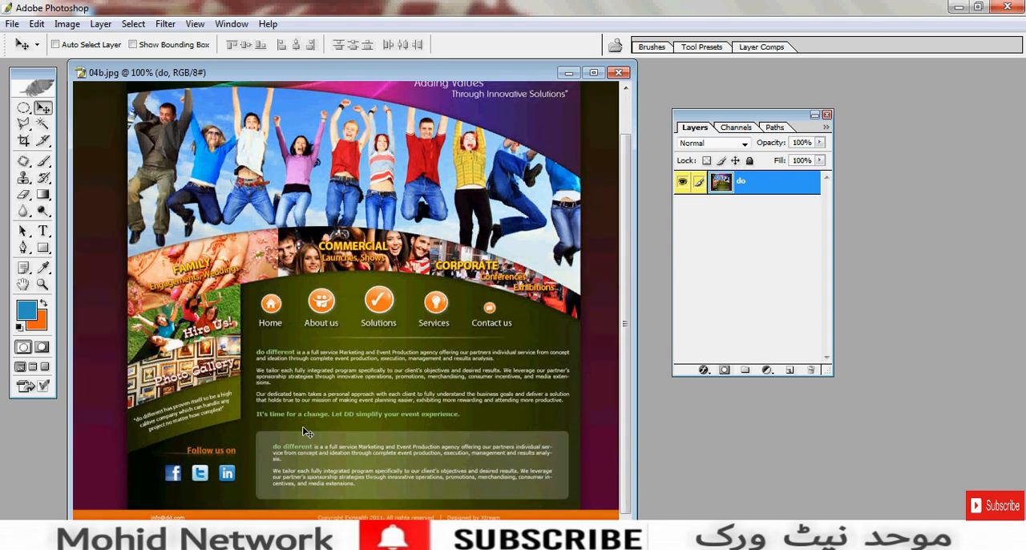
pyautogui.scroll(3, 304, 429)
pyautogui.scroll(-3, 304, 420)
pyautogui.scroll(3, 304, 420)
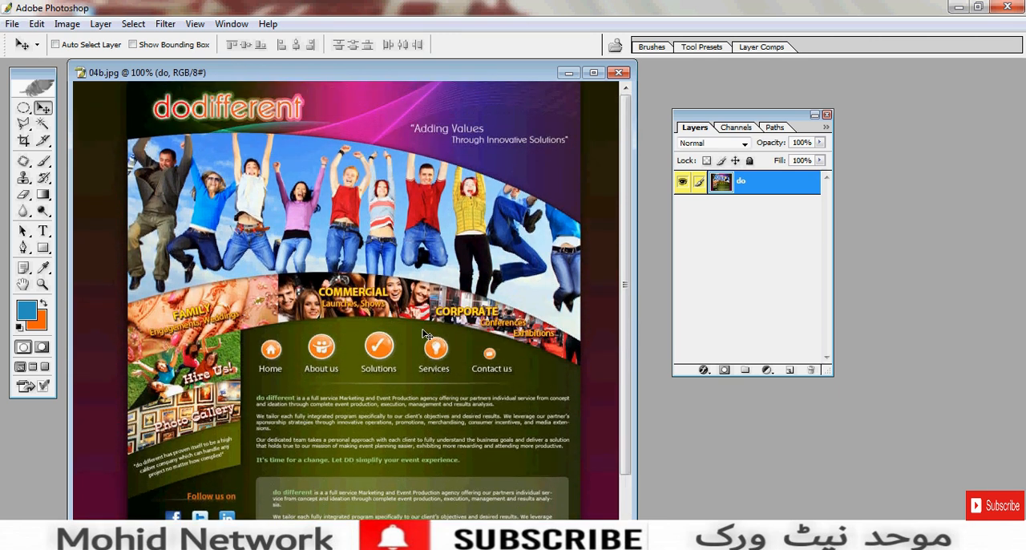
pyautogui.moveTo(414, 72)
pyautogui.mouseDown()
pyautogui.moveTo(435, 73)
pyautogui.moveTo(403, 80)
pyautogui.mouseUp()
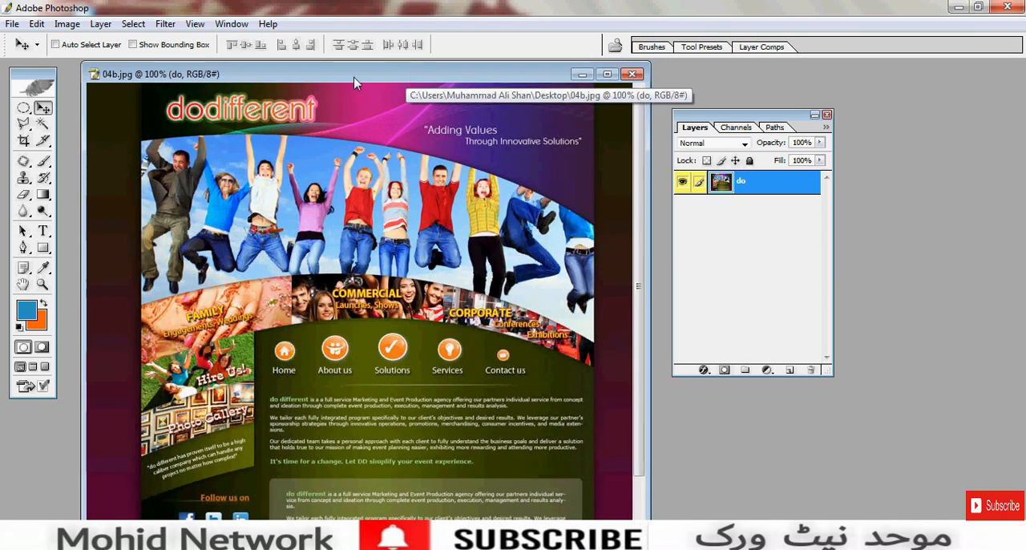
# - Switch to the Rectangular Marquee tool and close 04b.jpg without saving the changes
pyautogui.click(24, 110)
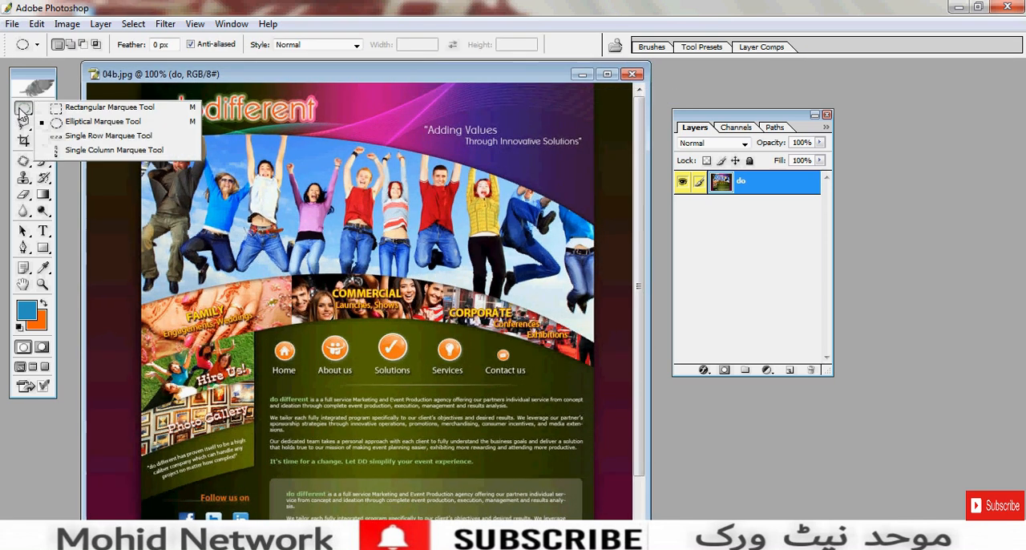
pyautogui.click(86, 108)
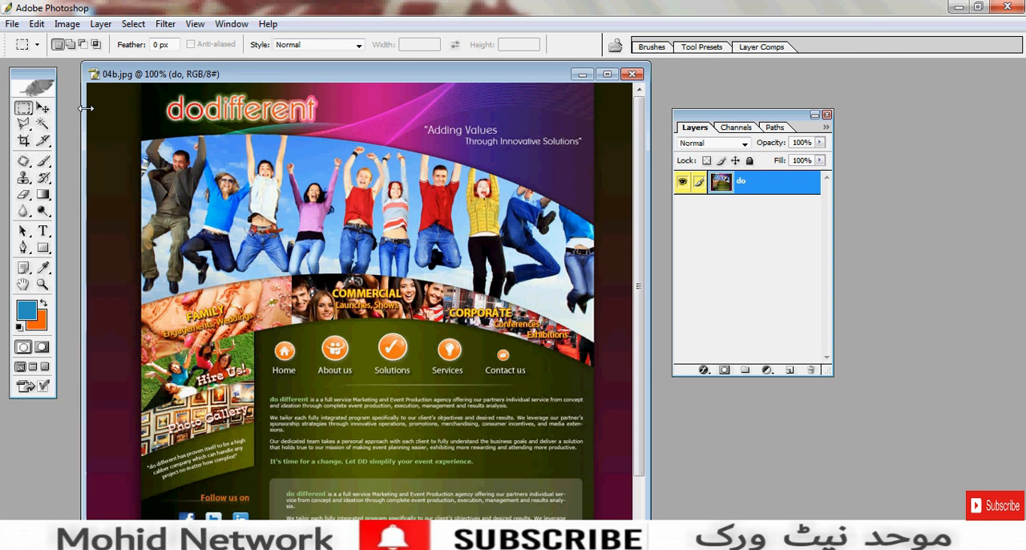
pyautogui.click(632, 76)
pyautogui.click(529, 220)
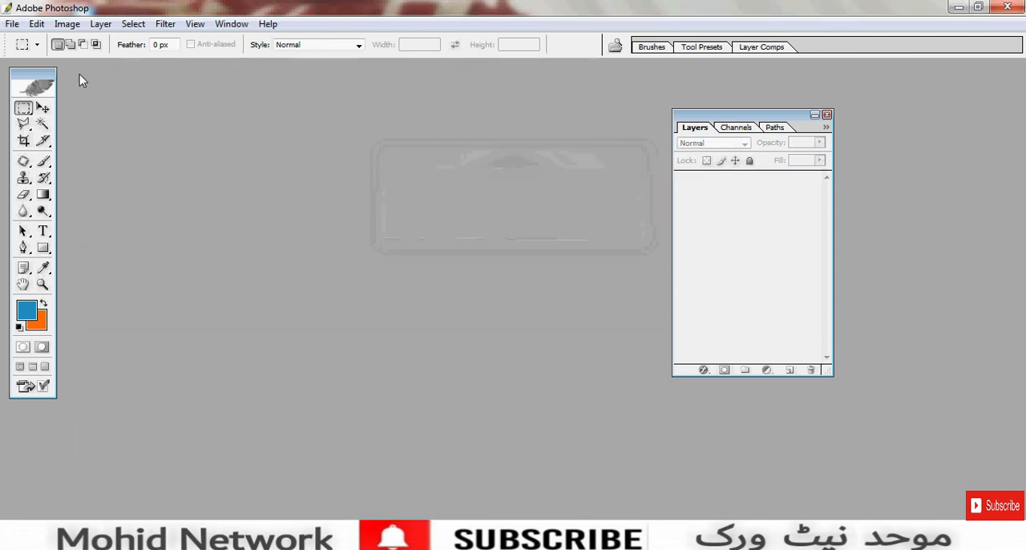
pyautogui.click(12, 23)
pyautogui.click(34, 39)
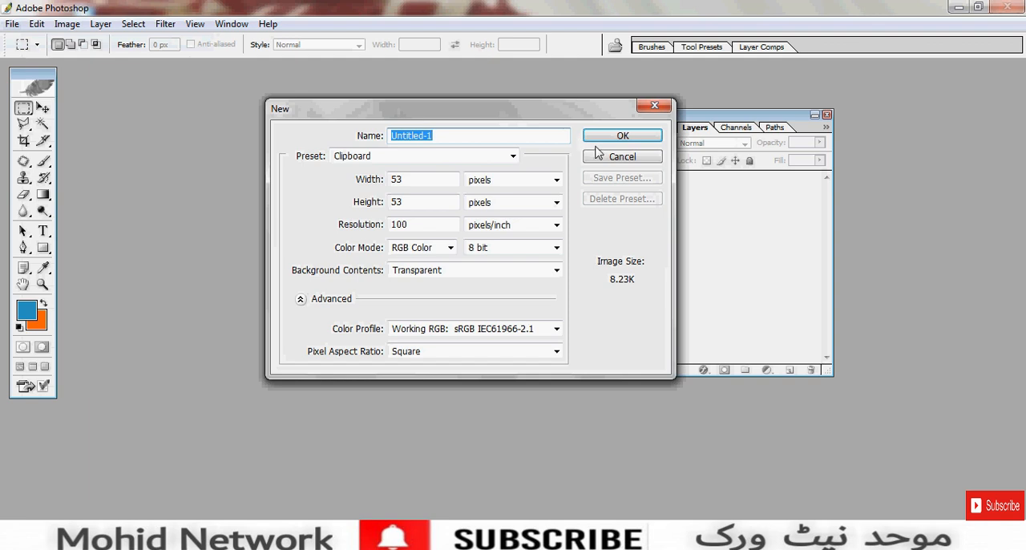
pyautogui.click(598, 140)
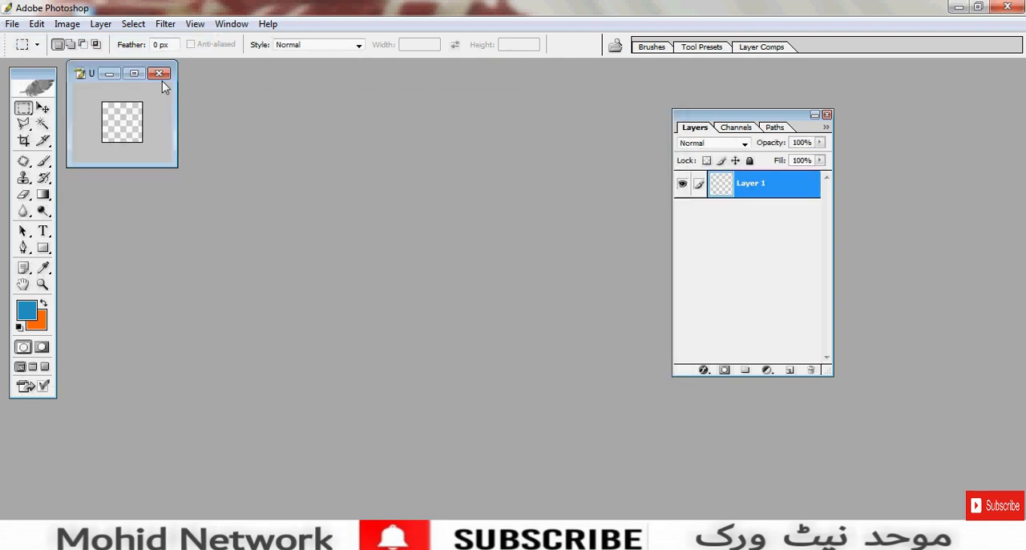
pyautogui.click(161, 75)
# - Set up a new document with the Letter preset, 8.5 by 11 inches at 300 pixels/inch
pyautogui.click(12, 23)
pyautogui.click(34, 39)
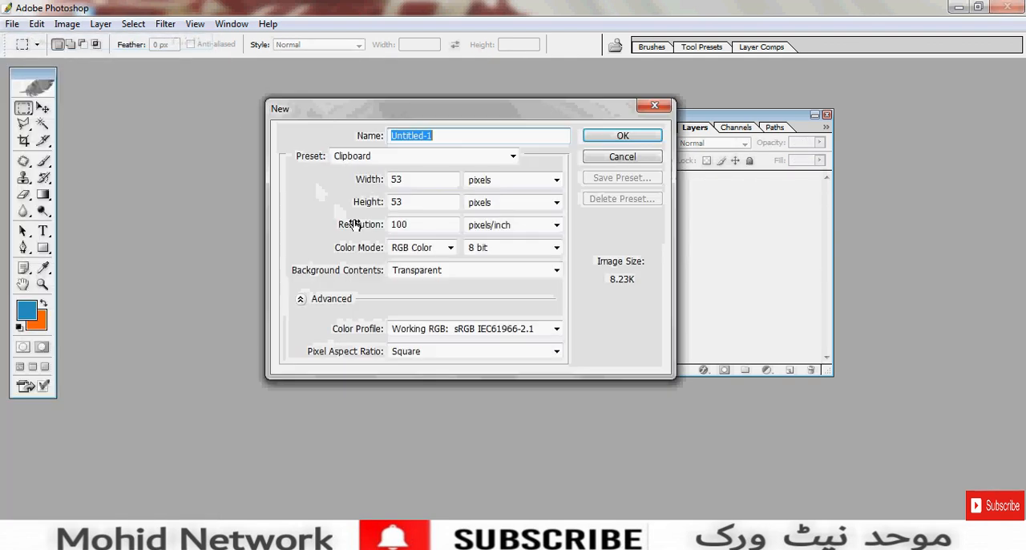
pyautogui.click(427, 159)
pyautogui.click(414, 222)
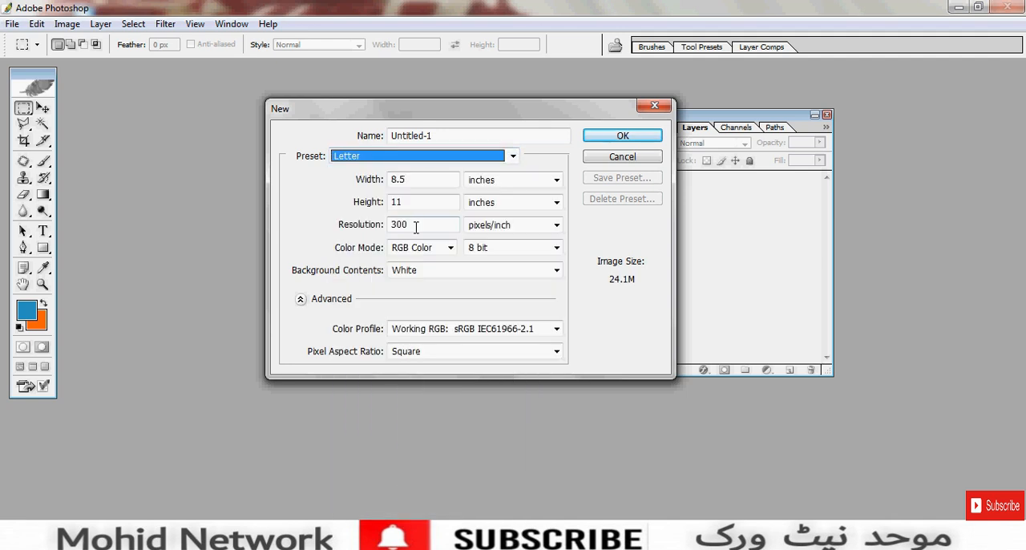